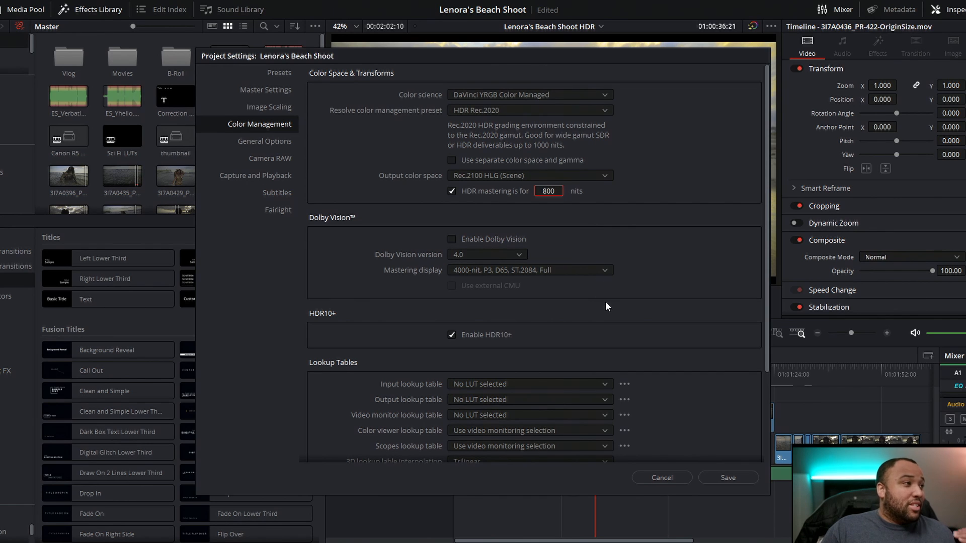
- Review the project's Color Management settings down to Broadcast Safe and save them with HDR Rec.2020, 800-nit mastering and HDR10+ enabled
{"action": "scroll", "coordinate": [611, 288], "scroll_direction": "down", "scroll_amount": 3}
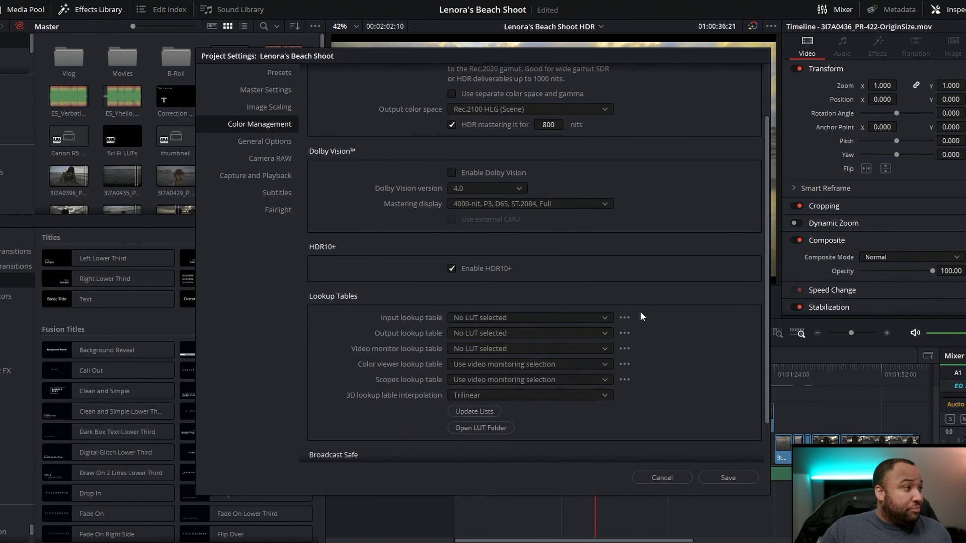
{"action": "scroll", "coordinate": [641, 312], "scroll_direction": "up", "scroll_amount": 3}
{"action": "scroll", "coordinate": [556, 283], "scroll_direction": "down", "scroll_amount": 2}
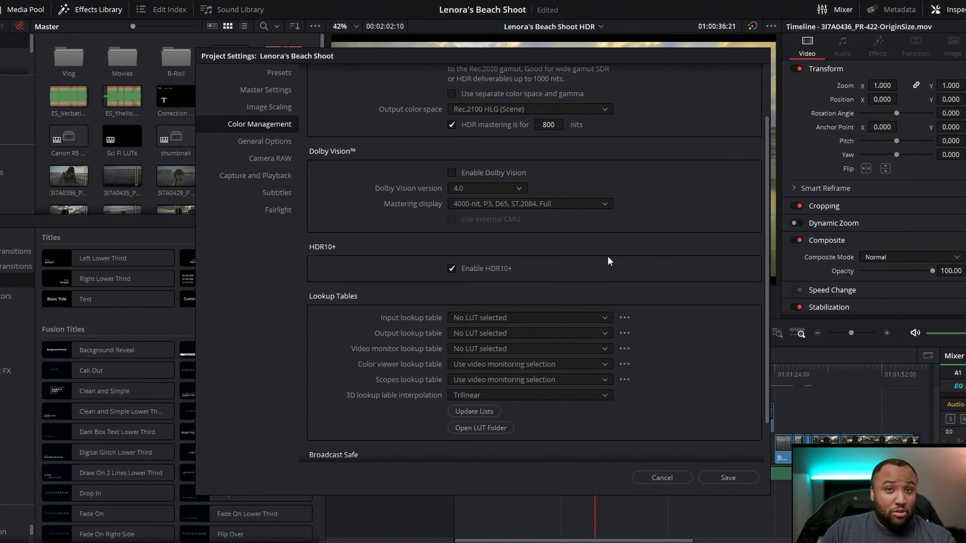
{"action": "scroll", "coordinate": [606, 259], "scroll_direction": "down", "scroll_amount": 2}
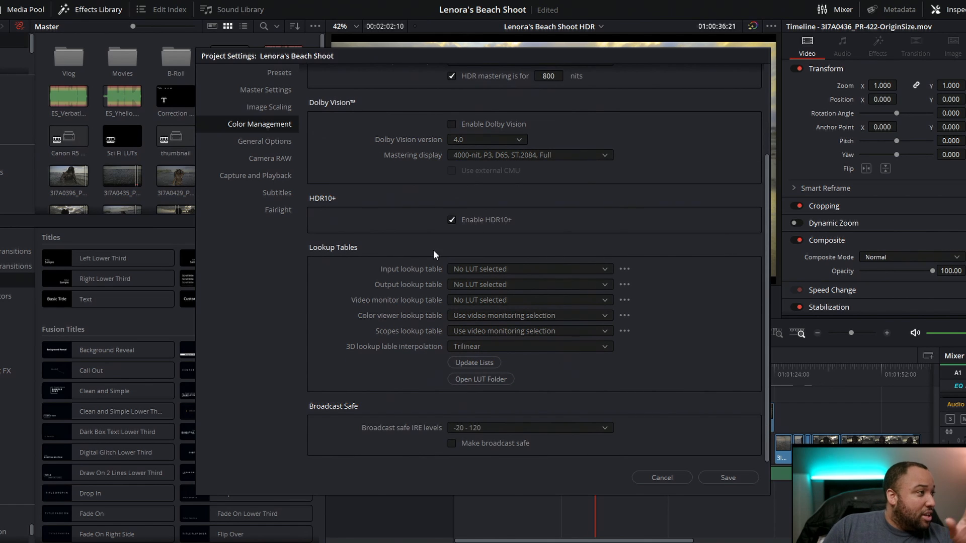
{"action": "scroll", "coordinate": [671, 362], "scroll_direction": "up", "scroll_amount": 5}
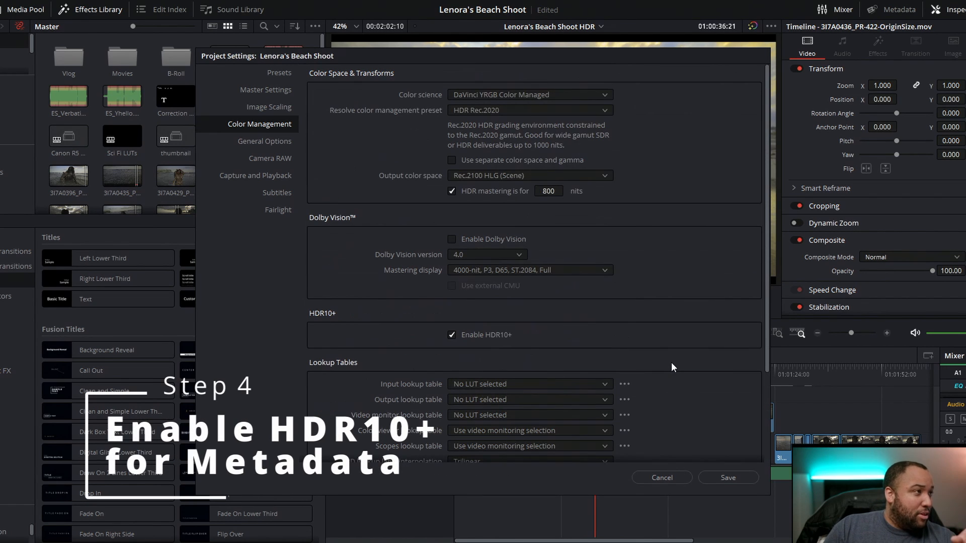
{"action": "left_click", "coordinate": [732, 475]}
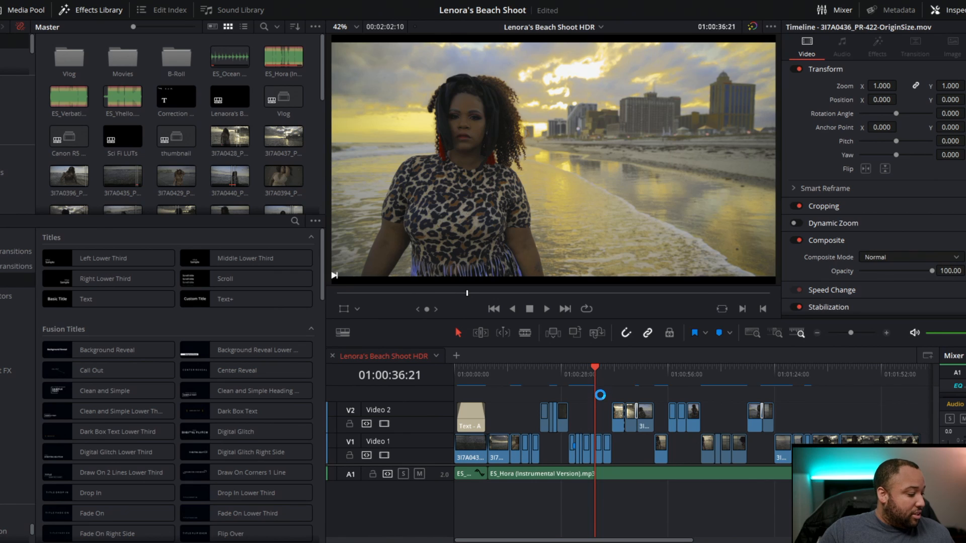
- Switch to the Color page and display the High Dynamic Range wheels with their zone graph
{"action": "key", "text": "shift+6"}
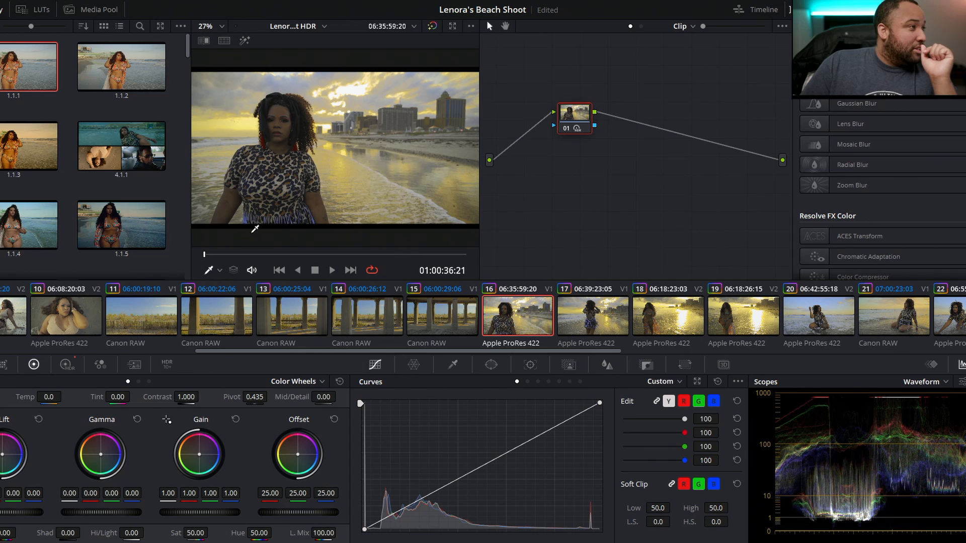
{"action": "left_click", "coordinate": [76, 368]}
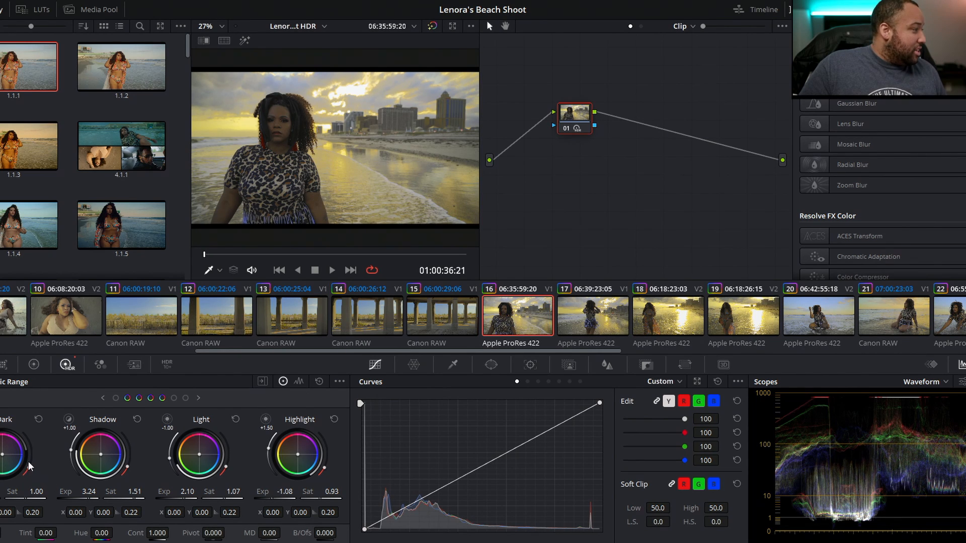
{"action": "left_click", "coordinate": [262, 382]}
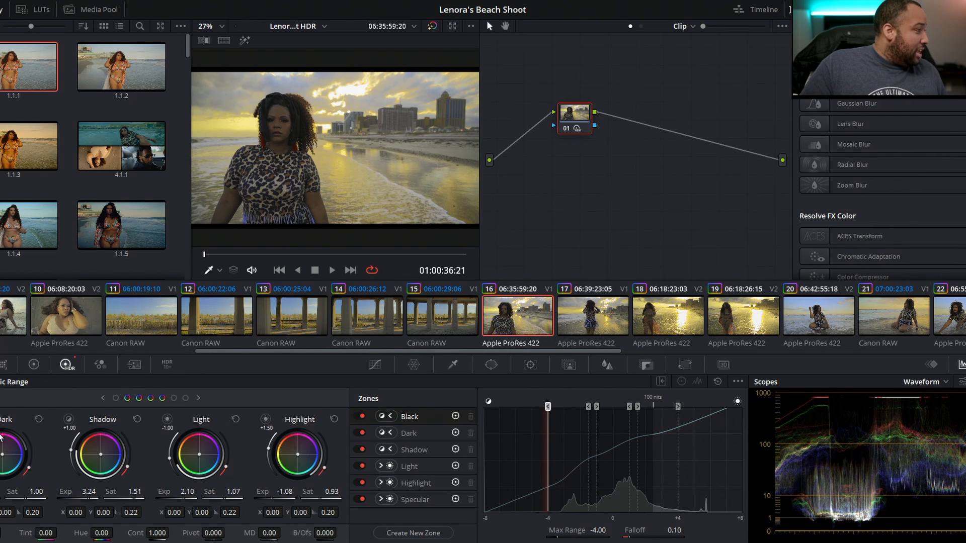
- Set the exposure to -0.37 for Global, -1.02 for the Specular zone and -1.30 for the Highlight zone
{"action": "left_click", "coordinate": [103, 398]}
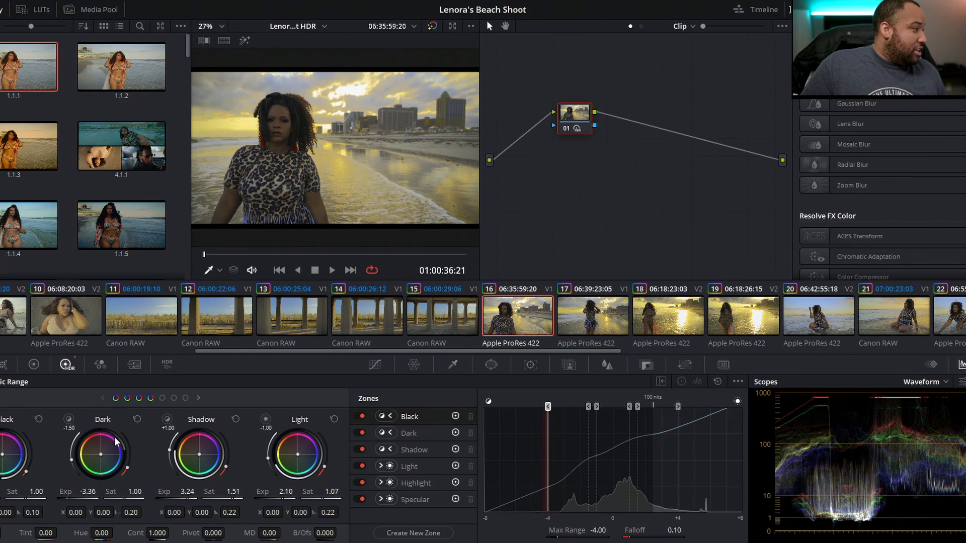
{"action": "left_click", "coordinate": [198, 397]}
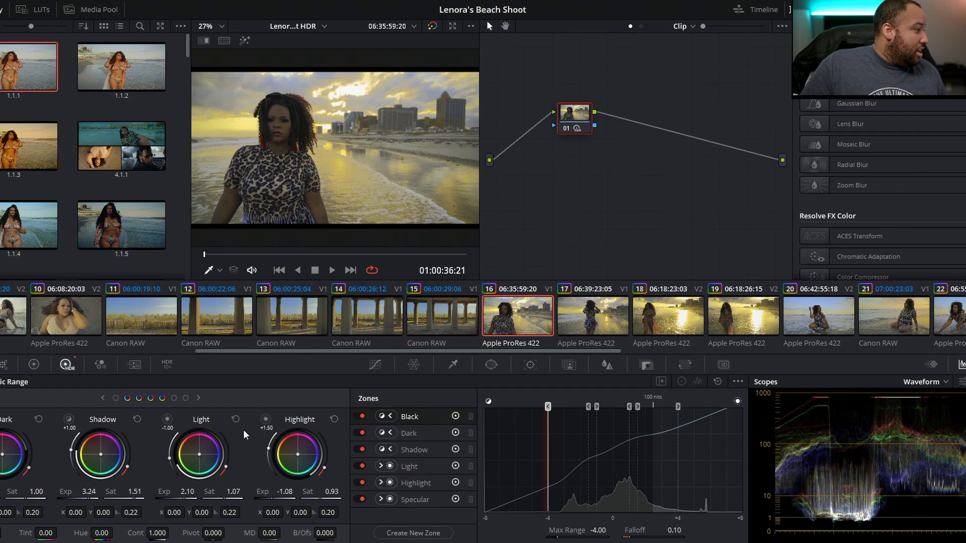
{"action": "left_click", "coordinate": [198, 398]}
{"action": "left_click", "coordinate": [199, 399]}
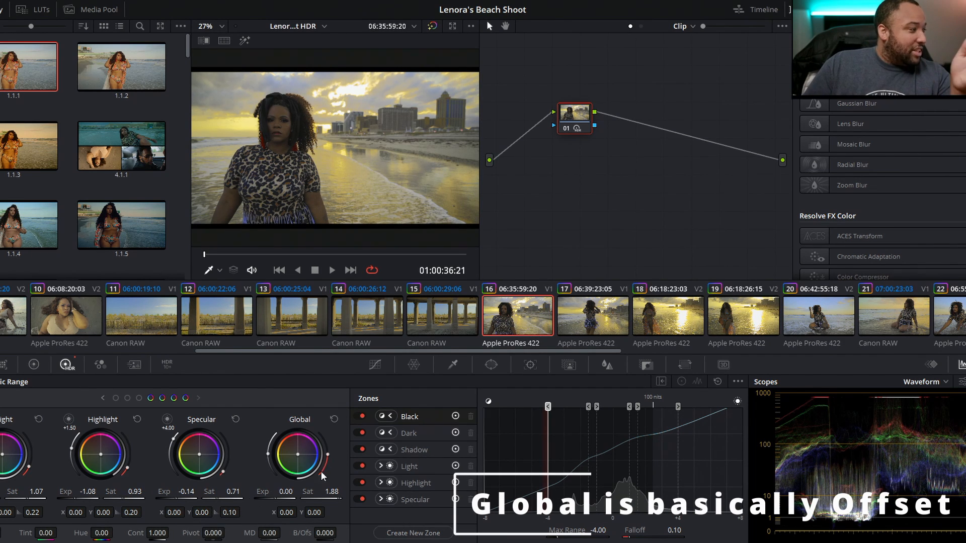
{"action": "mouse_move", "coordinate": [278, 498]}
{"action": "left_mouse_down"}
{"action": "mouse_move", "coordinate": [234, 498]}
{"action": "mouse_move", "coordinate": [271, 498]}
{"action": "mouse_move", "coordinate": [262, 499]}
{"action": "left_mouse_up"}
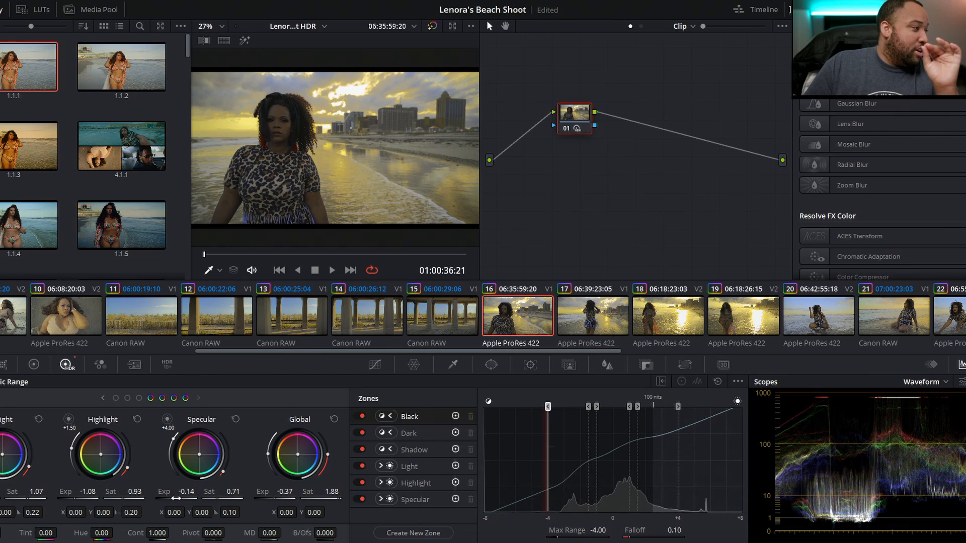
{"action": "mouse_move", "coordinate": [176, 498]}
{"action": "left_mouse_down"}
{"action": "mouse_move", "coordinate": [185, 498]}
{"action": "mouse_move", "coordinate": [140, 498]}
{"action": "mouse_move", "coordinate": [176, 497]}
{"action": "left_mouse_up"}
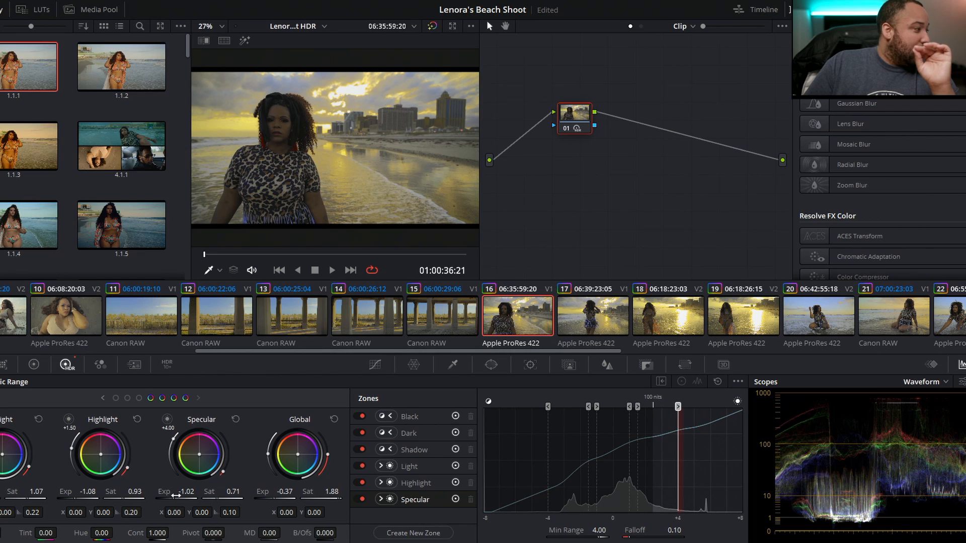
{"action": "left_click_drag", "start_coordinate": [83, 498], "coordinate": [109, 481]}
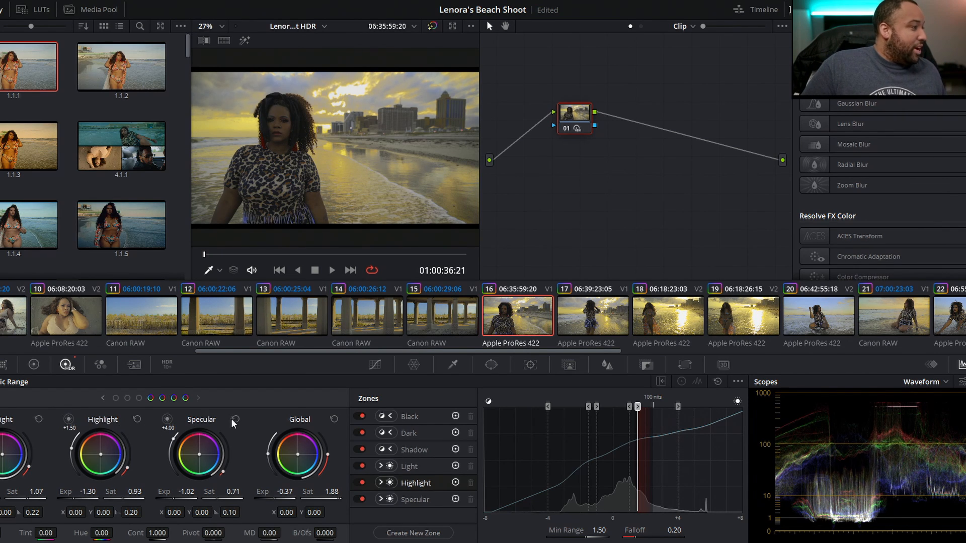
- Isolate the Specular and Highlight zones in the viewer to examine which image areas each one covers
{"action": "left_click", "coordinate": [167, 421]}
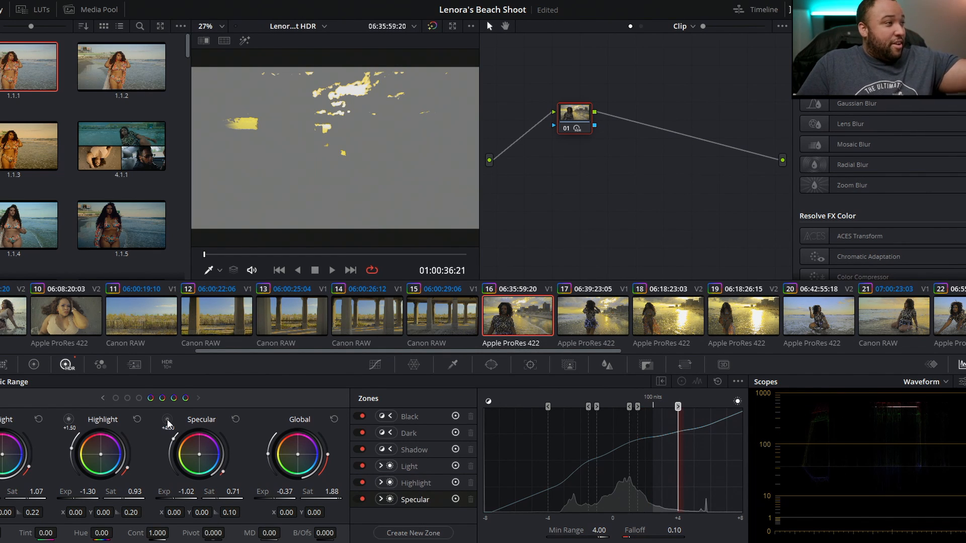
{"action": "left_click", "coordinate": [167, 421]}
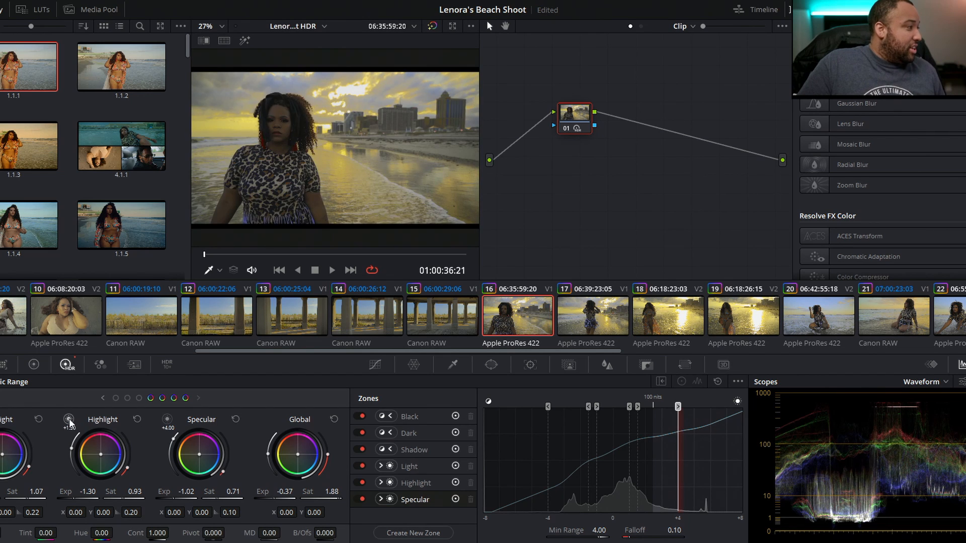
{"action": "left_click", "coordinate": [69, 420]}
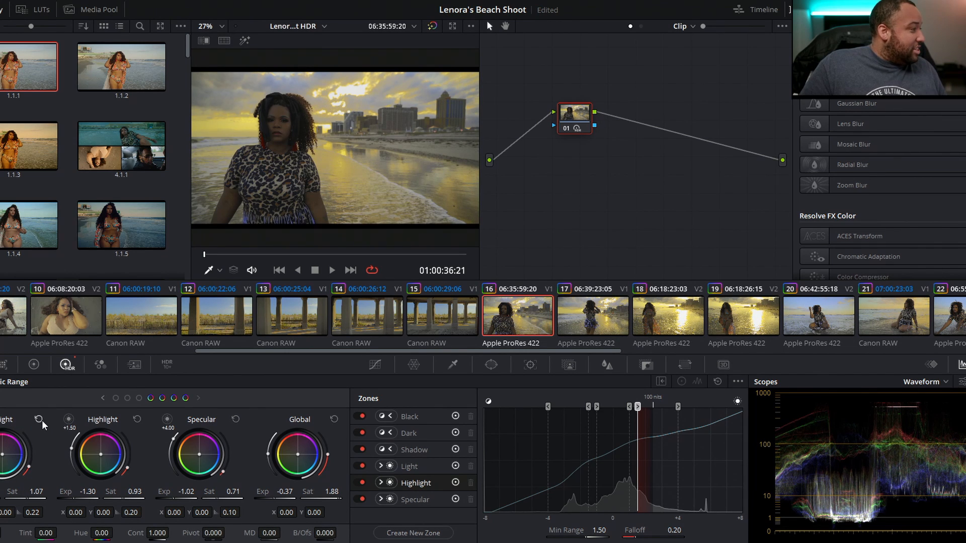
- Inspect the Shadow and Light zones, toggling their isolated preview to see which image areas they affect
{"action": "left_click", "coordinate": [455, 466]}
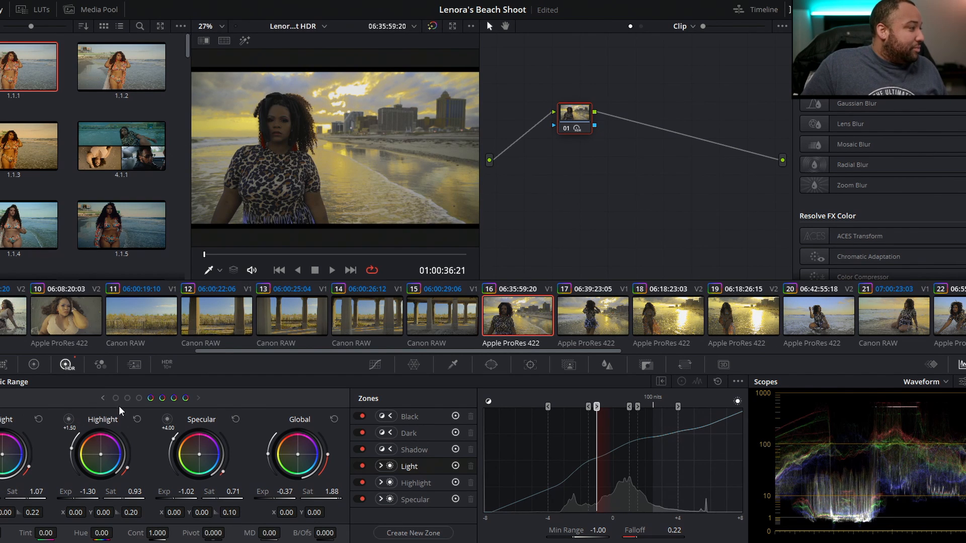
{"action": "left_click", "coordinate": [137, 398]}
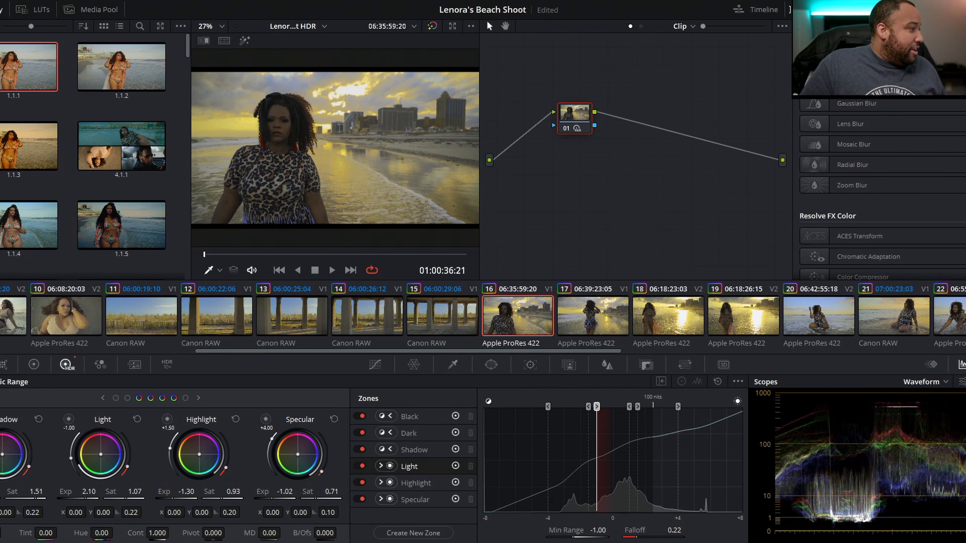
{"action": "left_click", "coordinate": [629, 406]}
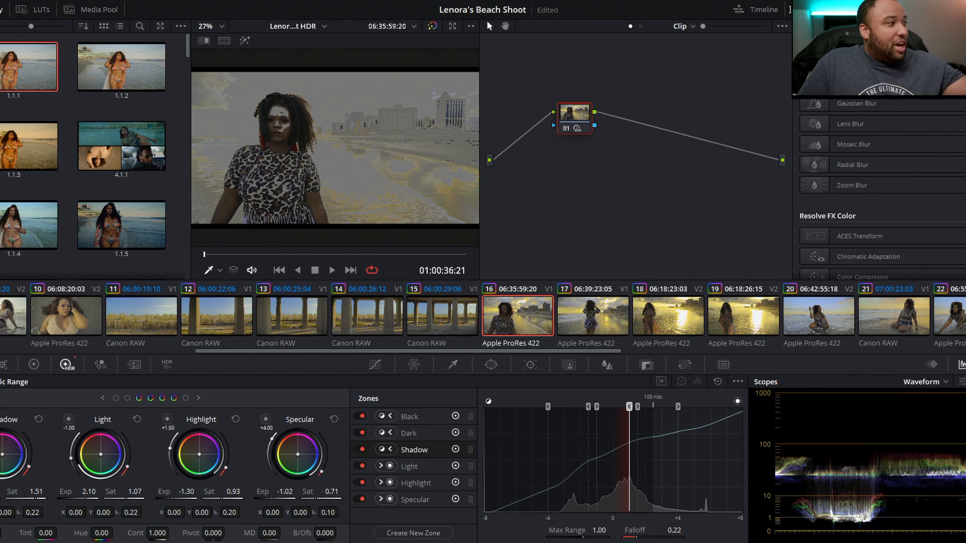
{"action": "left_click", "coordinate": [70, 421]}
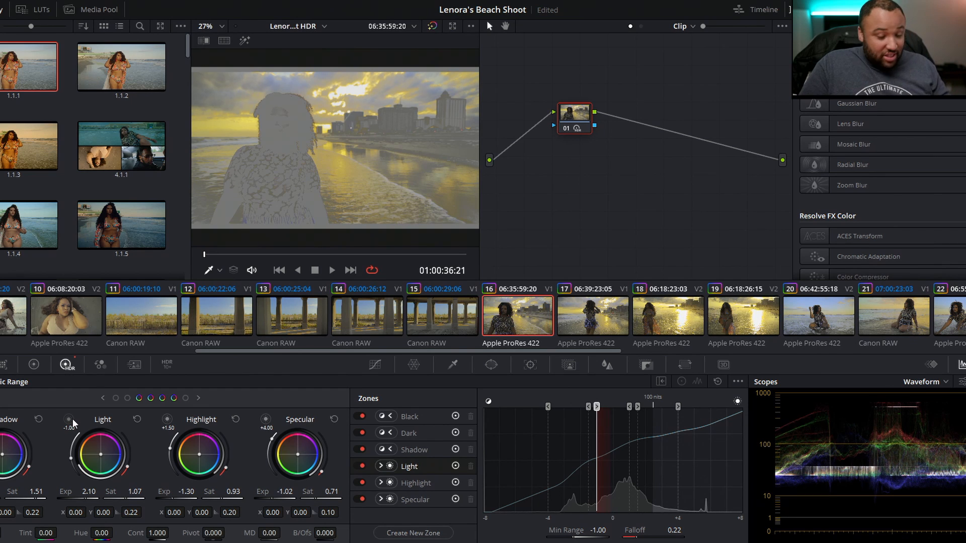
{"action": "left_click", "coordinate": [69, 420]}
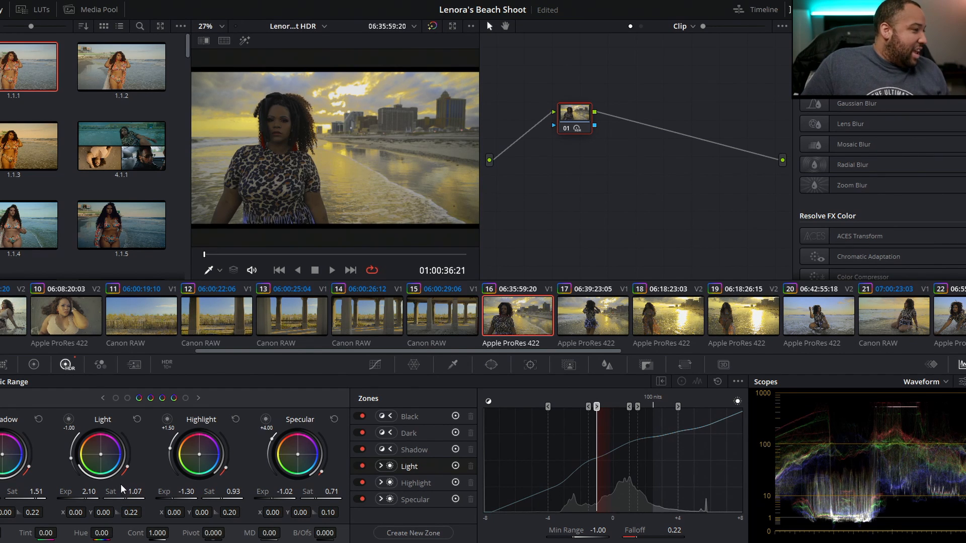
{"action": "left_click", "coordinate": [68, 420]}
{"action": "left_click", "coordinate": [68, 421]}
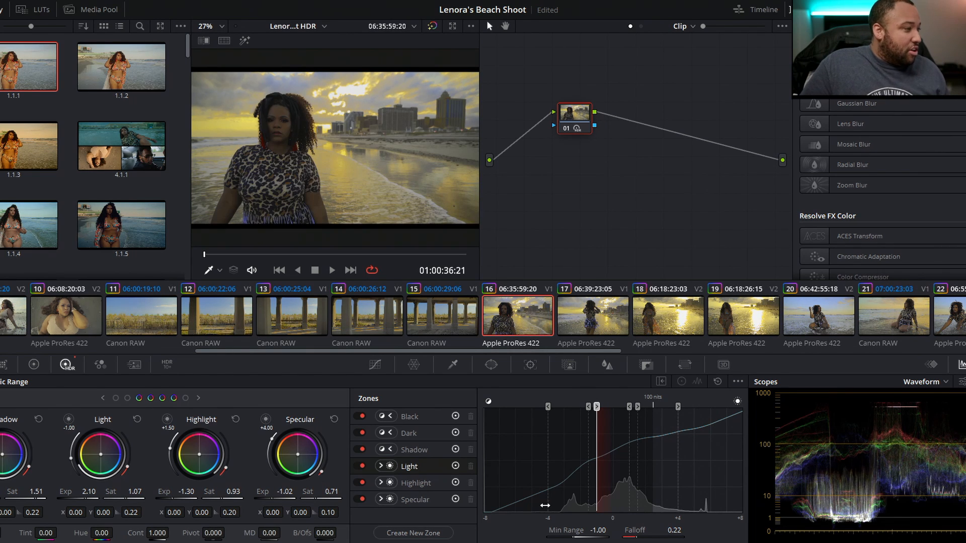
- Set the Light zone's minimum range to -2.33 and falloff to 0.36, and the Black zone's maximum range to -2.74
{"action": "left_click_drag", "start_coordinate": [597, 406], "coordinate": [575, 407]}
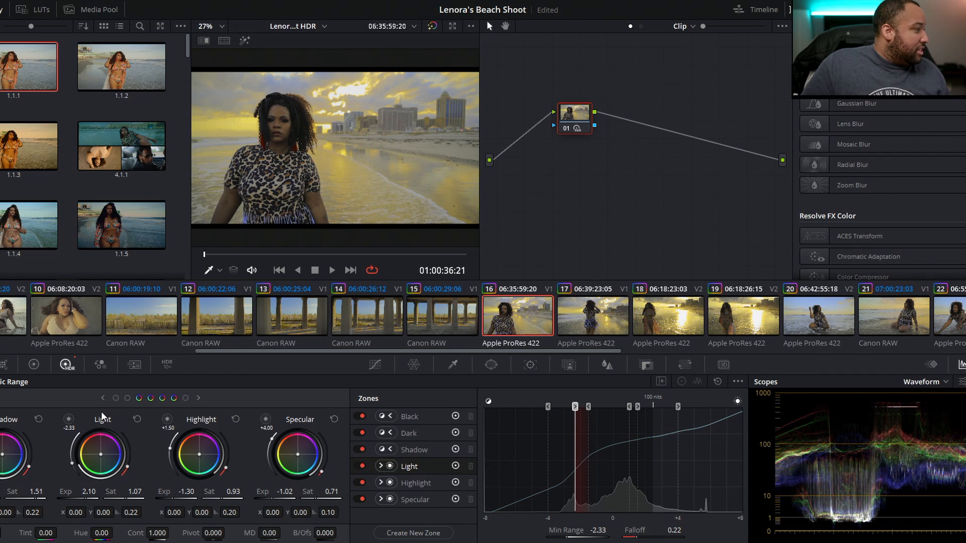
{"action": "left_click", "coordinate": [68, 420]}
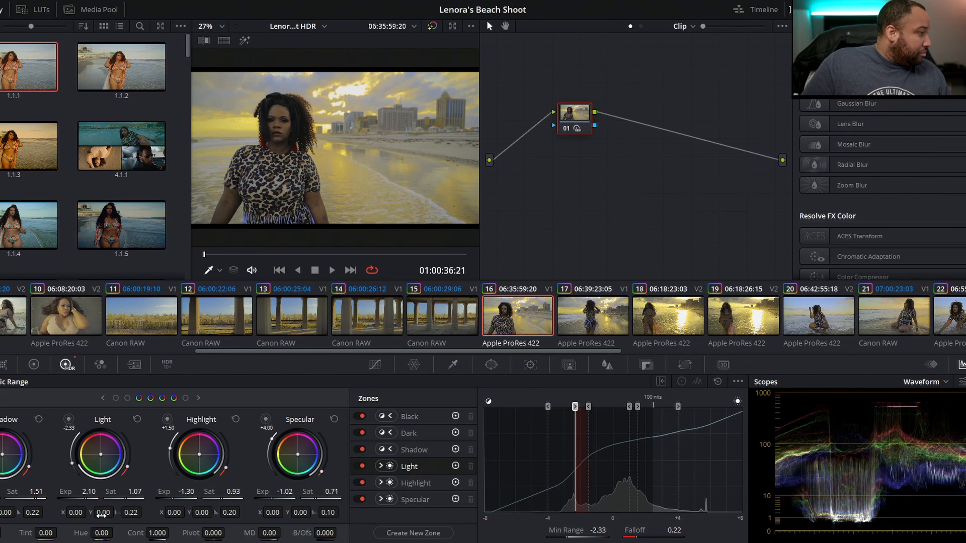
{"action": "mouse_move", "coordinate": [126, 466]}
{"action": "left_mouse_down"}
{"action": "mouse_move", "coordinate": [122, 474]}
{"action": "mouse_move", "coordinate": [146, 464]}
{"action": "left_mouse_up"}
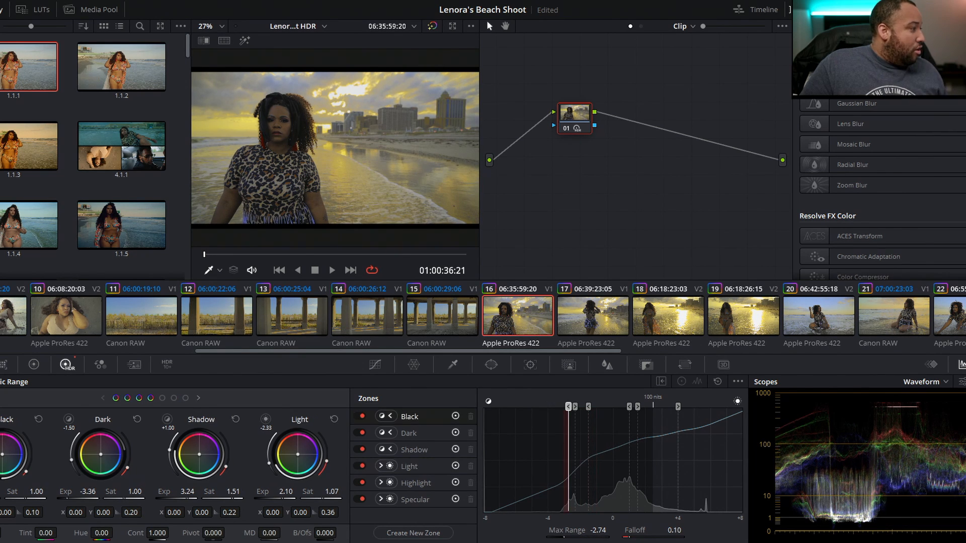
- Toggle the viewer's highlight mode and scrub through clip 16 to check the graded picture, ending at its first frame
{"action": "key", "text": "shift+h"}
{"action": "key", "text": "shift+h"}
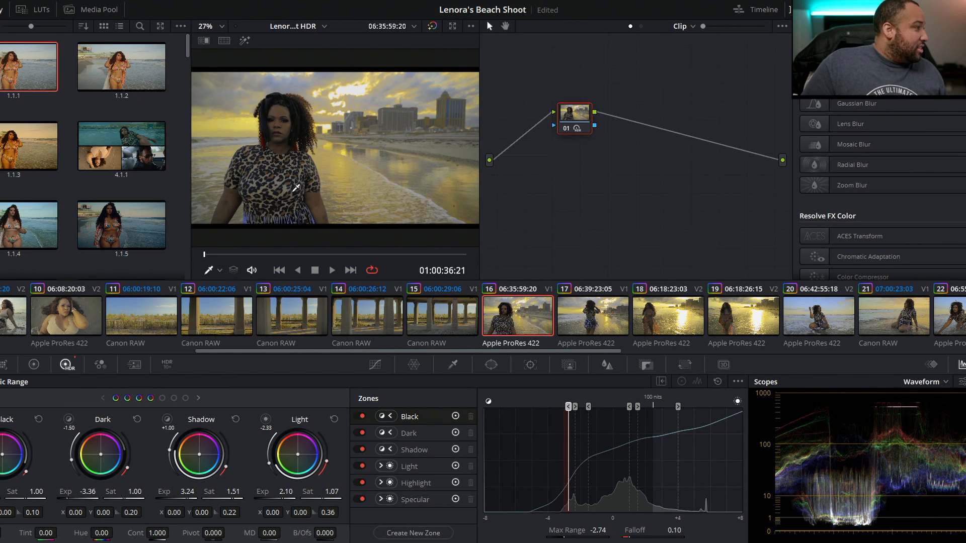
{"action": "left_click_drag", "start_coordinate": [303, 260], "coordinate": [314, 260]}
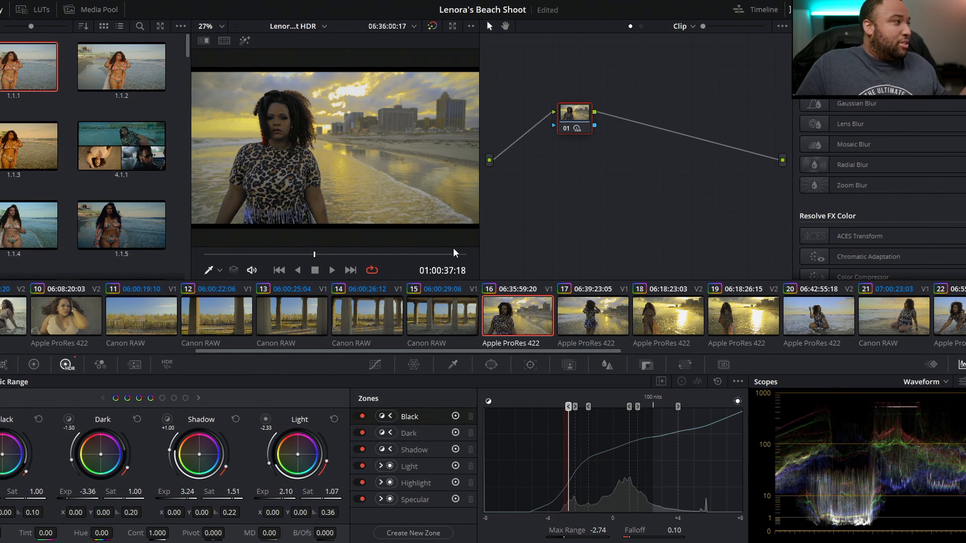
{"action": "left_click_drag", "start_coordinate": [249, 253], "coordinate": [402, 260]}
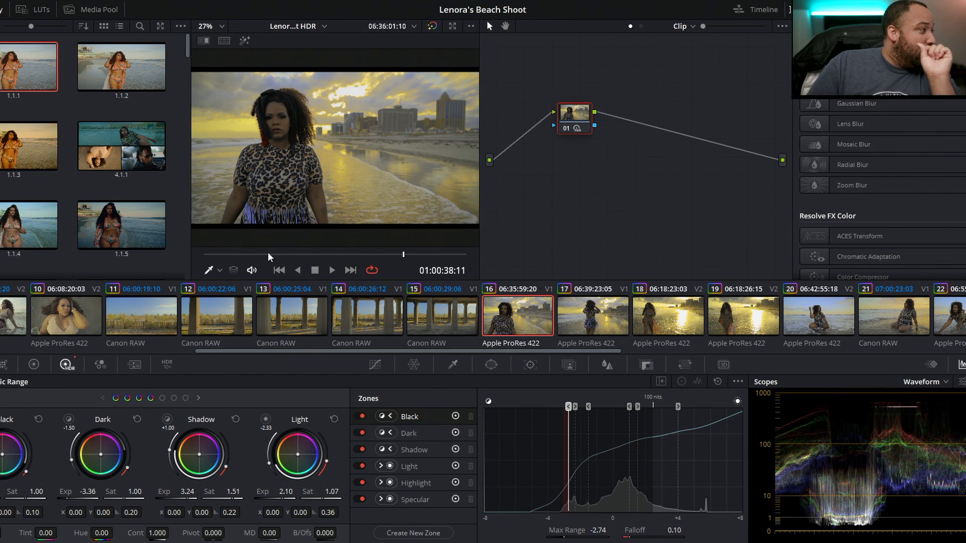
{"action": "left_click_drag", "start_coordinate": [259, 253], "coordinate": [423, 251]}
{"action": "left_click_drag", "start_coordinate": [495, 250], "coordinate": [53, 487]}
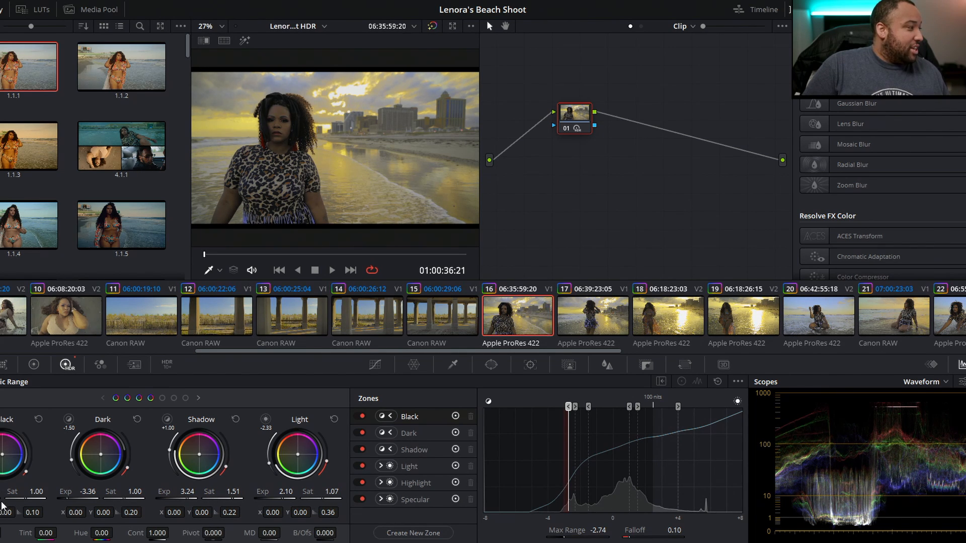
{"action": "left_click", "coordinate": [198, 398]}
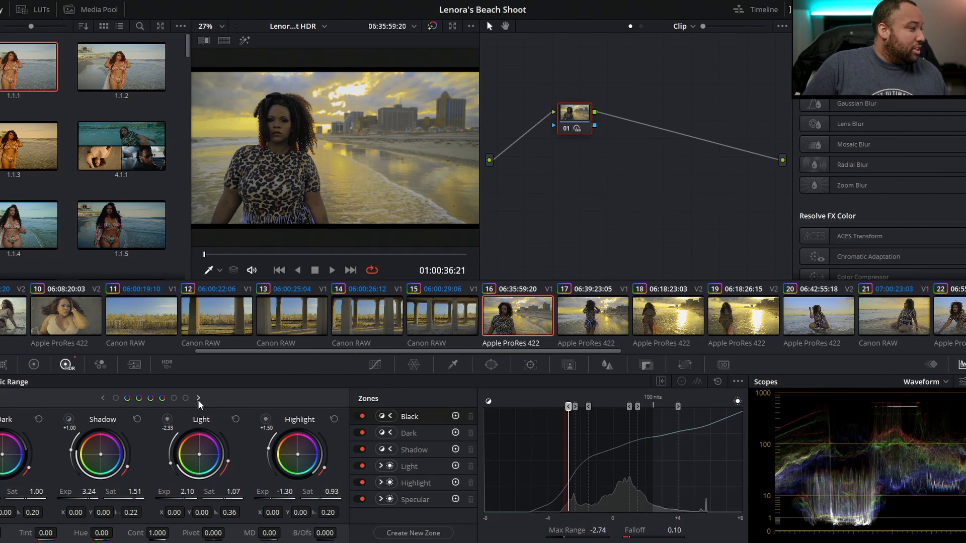
{"action": "left_click", "coordinate": [199, 398]}
{"action": "left_click", "coordinate": [199, 398]}
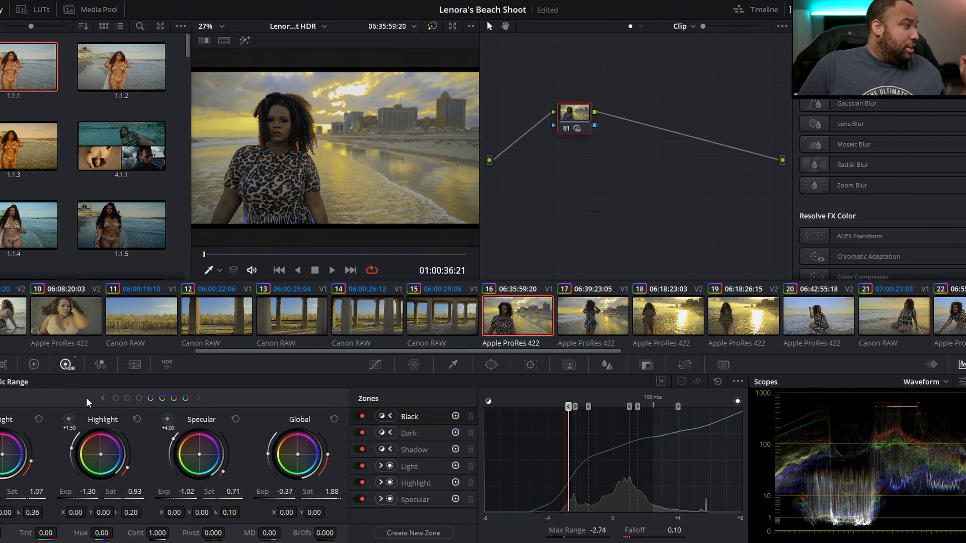
- Switch back to the primary Color Wheels, look at the Qualifier, and display the Hue Vs Hue curve
{"action": "left_click", "coordinate": [33, 366]}
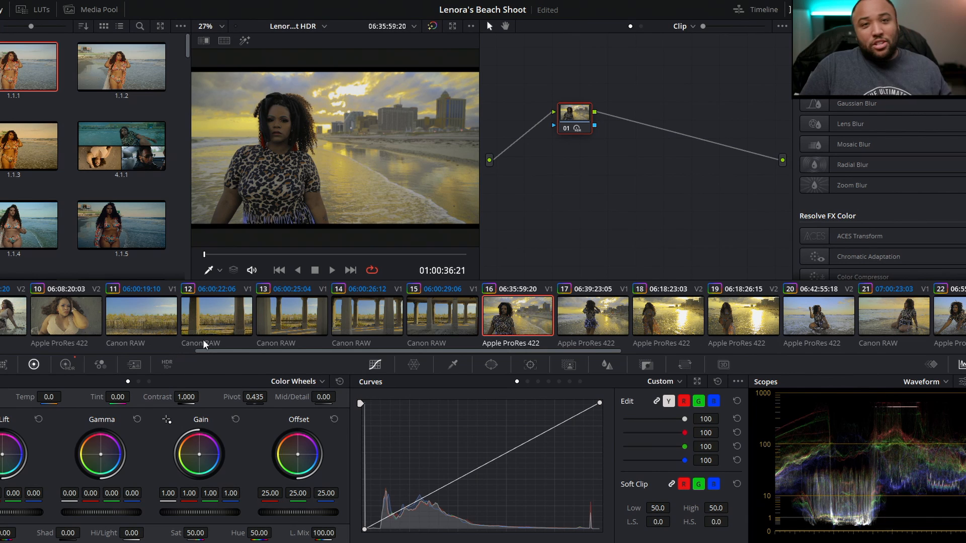
{"action": "left_click", "coordinate": [453, 366]}
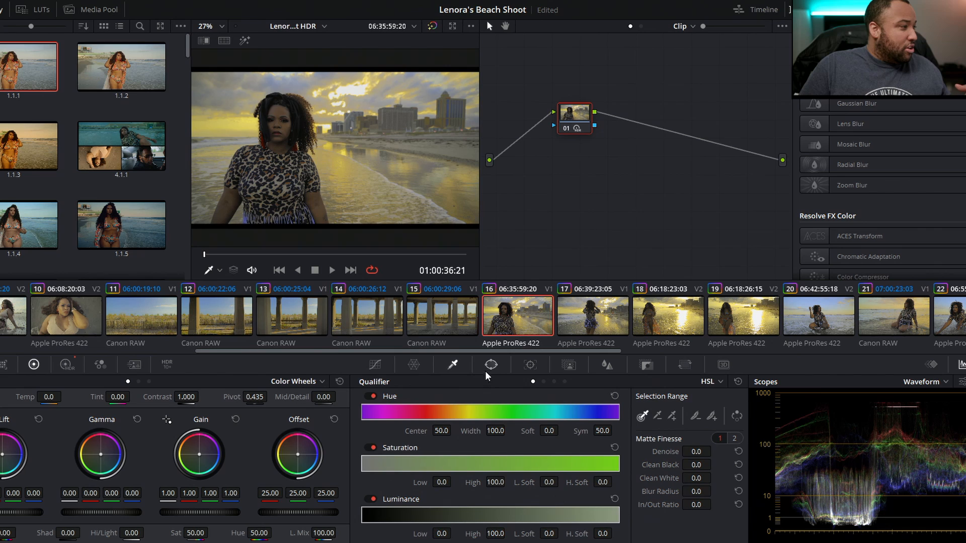
{"action": "left_click", "coordinate": [384, 365]}
{"action": "left_click", "coordinate": [538, 381]}
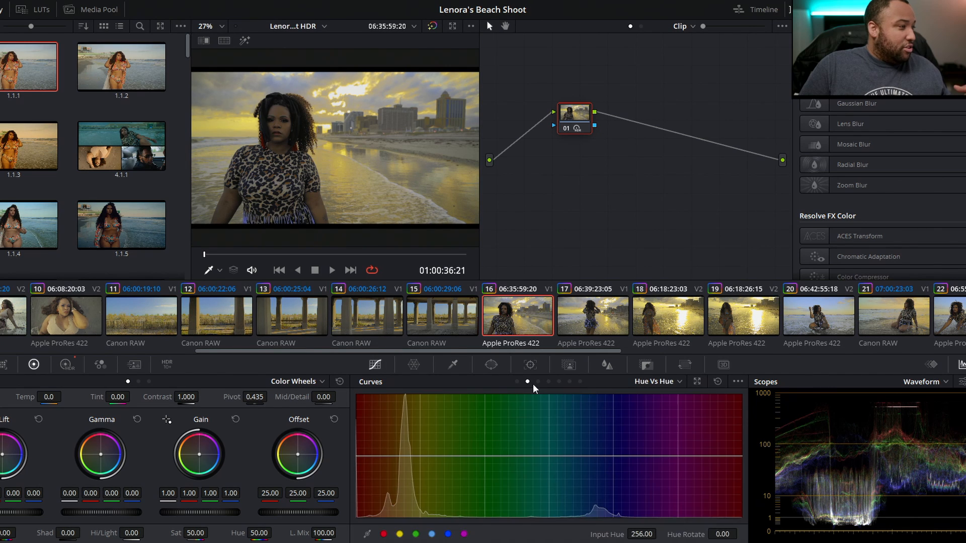
- Look at the Sat Vs Lum and Lum Vs Sat curves, ending on Sat Vs Lum
{"action": "left_click", "coordinate": [580, 381]}
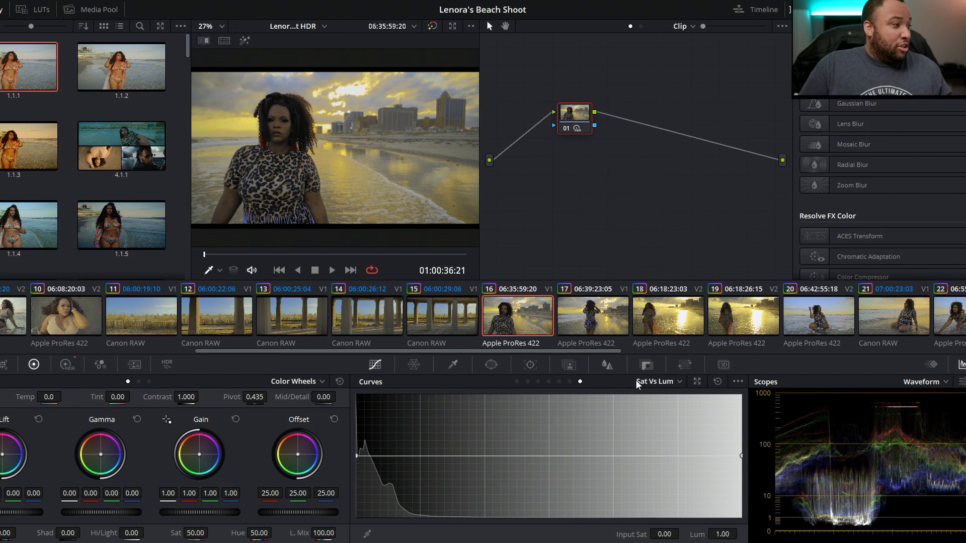
{"action": "left_click", "coordinate": [559, 381]}
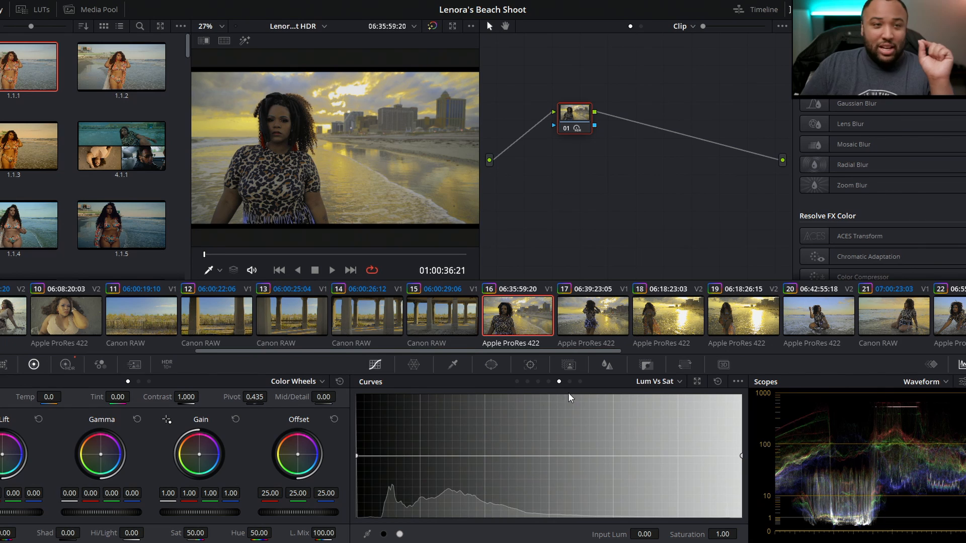
{"action": "left_click", "coordinate": [580, 381]}
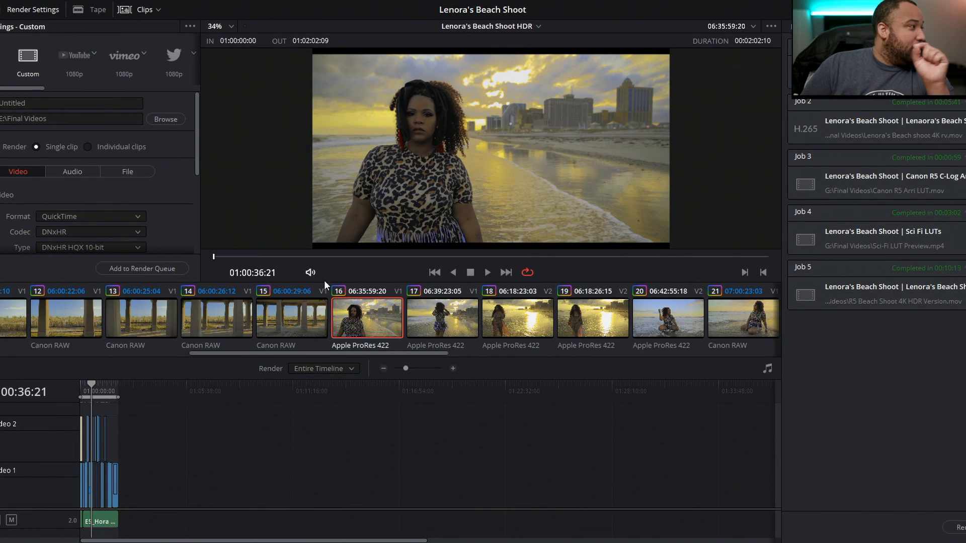
- Enable exporting and embedding HDR10 metadata in the QuickTime DNxHR HQX 10-bit render settings, and review the resolution and bit-rate options
{"action": "scroll", "coordinate": [59, 153], "scroll_direction": "down", "scroll_amount": 2}
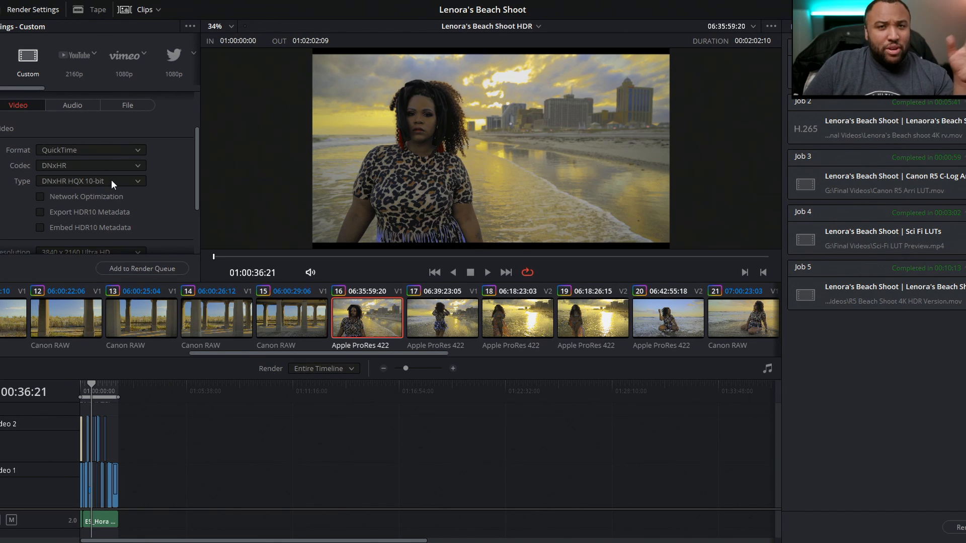
{"action": "scroll", "coordinate": [139, 208], "scroll_direction": "down", "scroll_amount": 3}
{"action": "scroll", "coordinate": [73, 168], "scroll_direction": "up", "scroll_amount": 3}
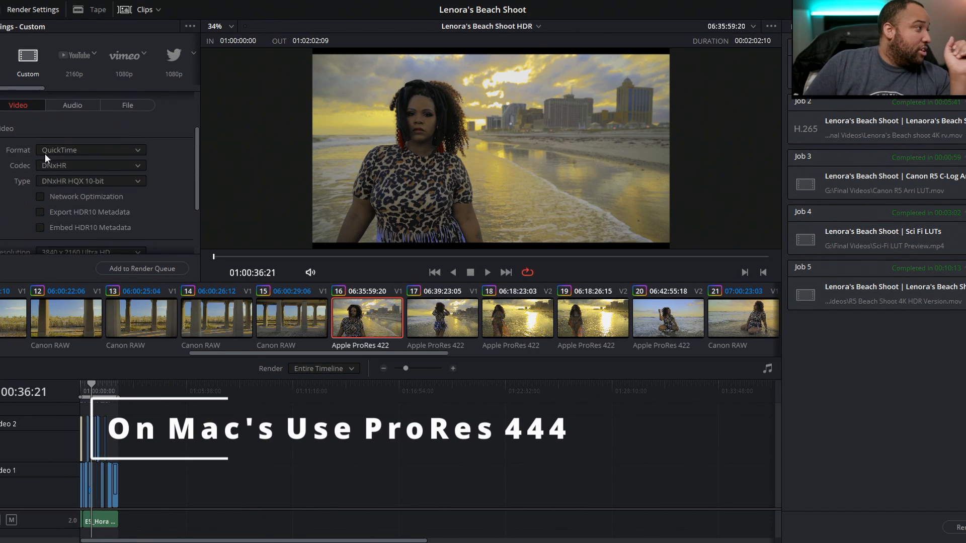
{"action": "left_click", "coordinate": [42, 228]}
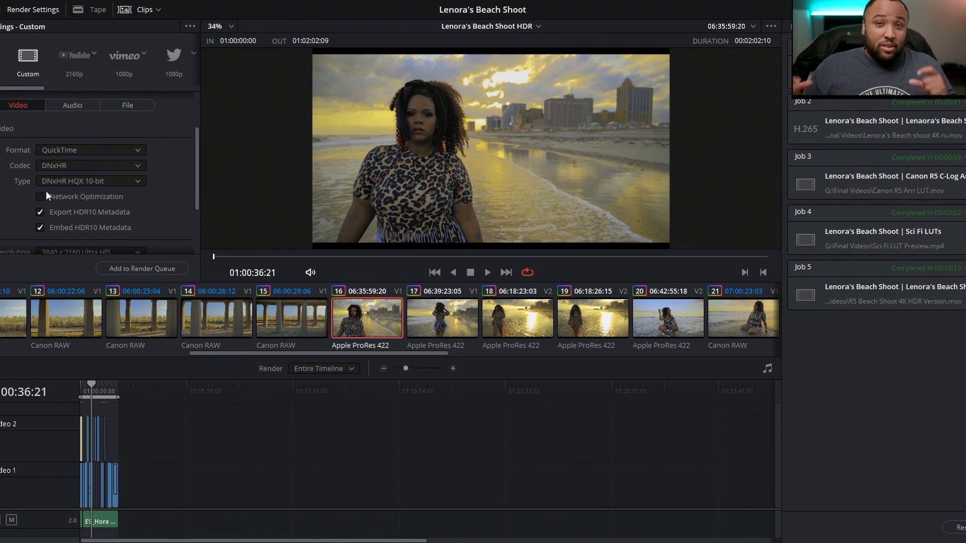
{"action": "scroll", "coordinate": [171, 212], "scroll_direction": "down", "scroll_amount": 3}
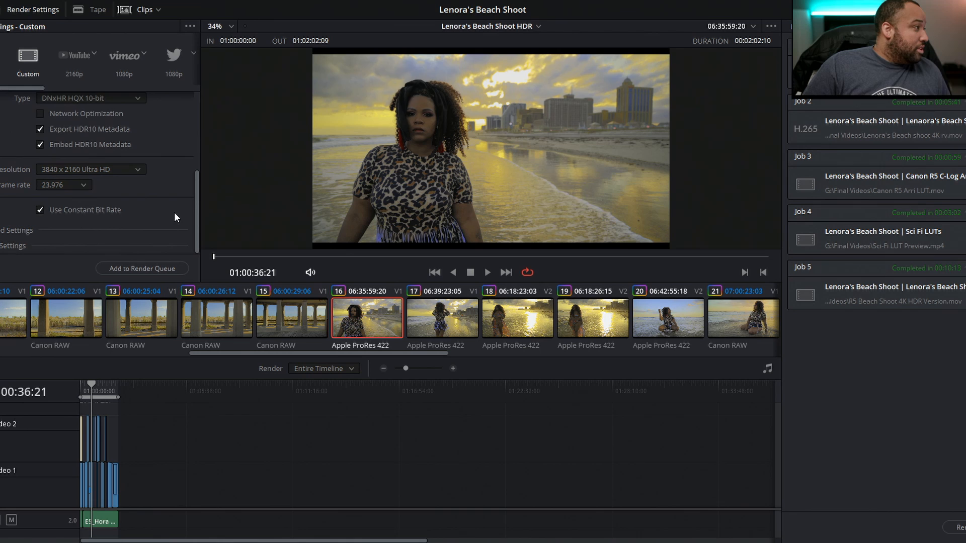
{"action": "scroll", "coordinate": [163, 222], "scroll_direction": "up", "scroll_amount": 5}
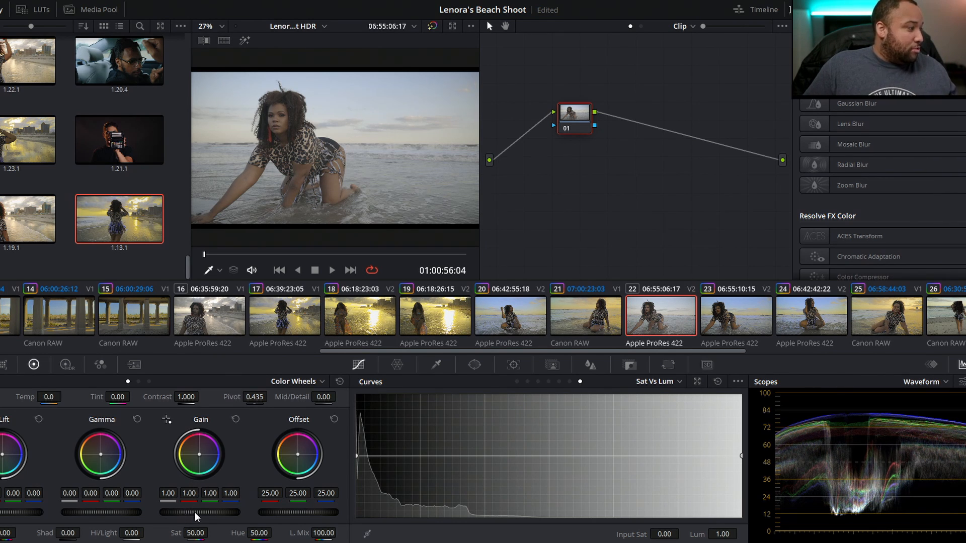
- Balance clip 22 with the primary wheels, setting Gain to 1.13, Lift to -0.04 and Gamma to -0.01
{"action": "left_click_drag", "start_coordinate": [197, 509], "coordinate": [219, 509]}
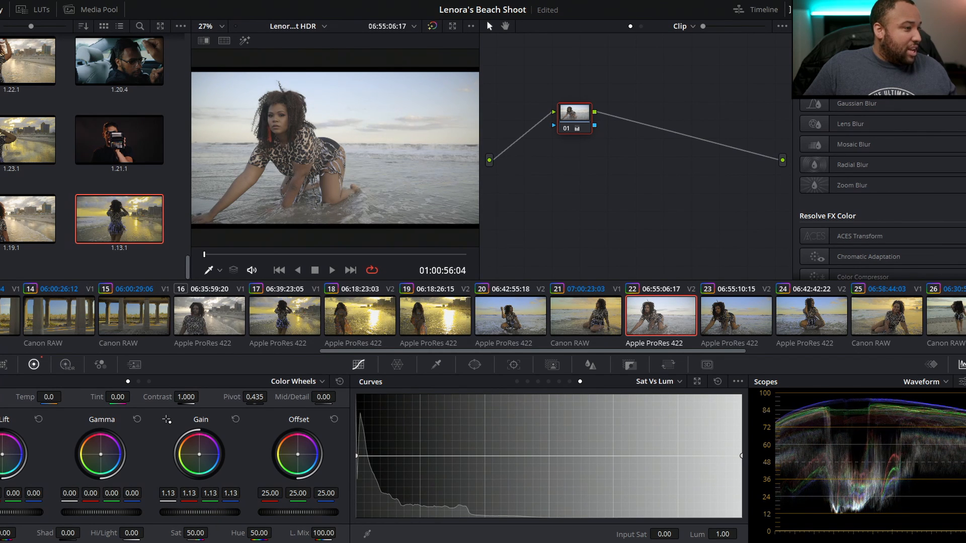
{"action": "left_click_drag", "start_coordinate": [15, 512], "coordinate": [4, 512]}
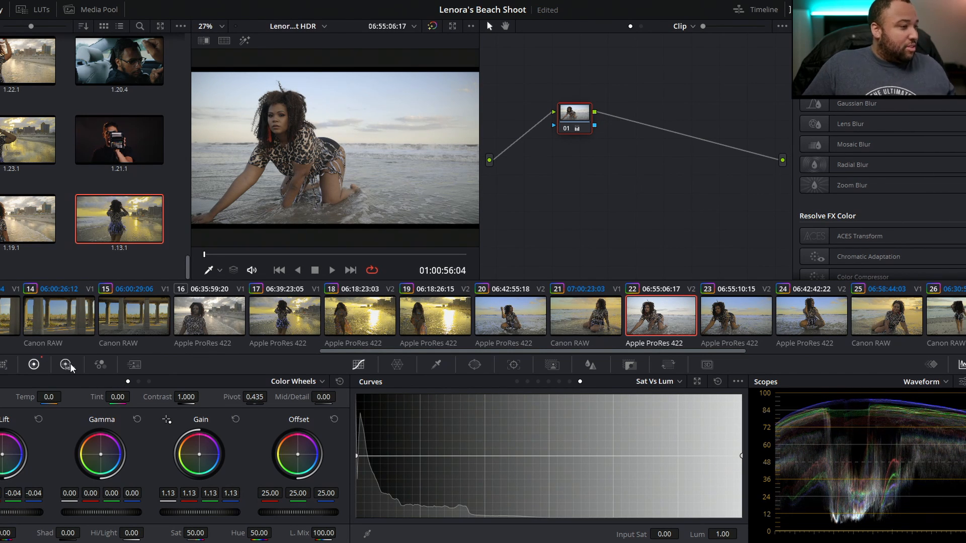
{"action": "mouse_move", "coordinate": [109, 516]}
{"action": "left_mouse_down"}
{"action": "mouse_move", "coordinate": [96, 515]}
{"action": "mouse_move", "coordinate": [105, 515]}
{"action": "left_mouse_up"}
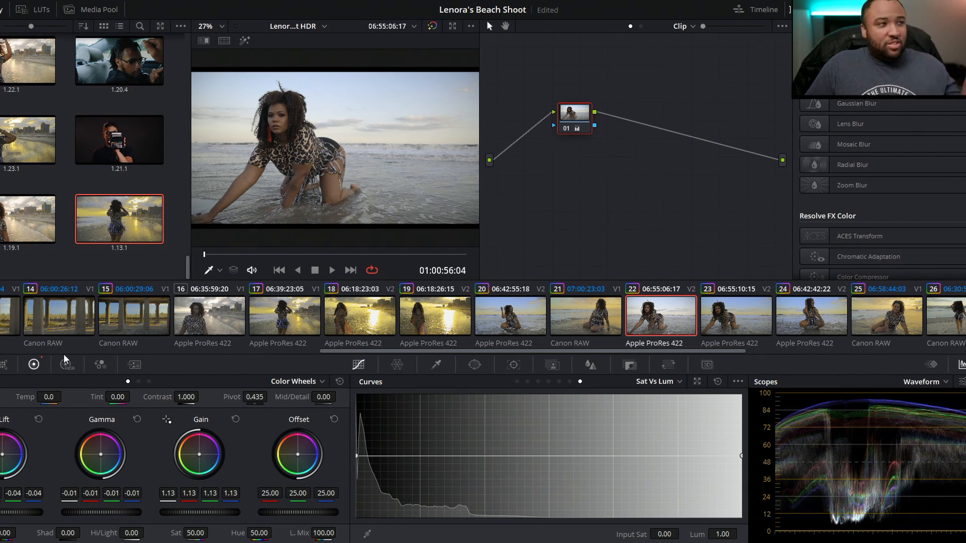
- Adjust clip 22's HDR zone exposures: Highlight -0.02, Light 0.08, Shadow -0.02, and slightly lower the Dark zone
{"action": "left_click", "coordinate": [68, 368]}
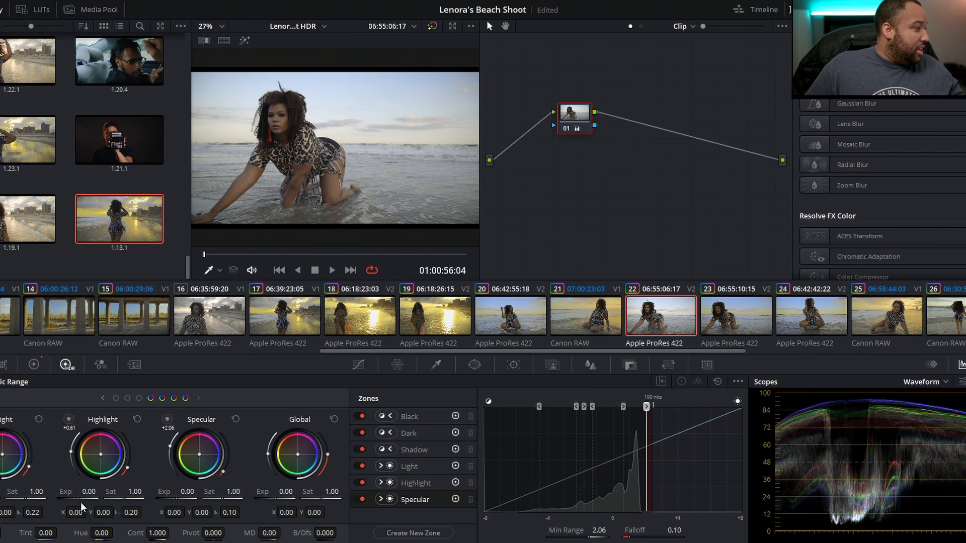
{"action": "mouse_move", "coordinate": [83, 502]}
{"action": "left_mouse_down"}
{"action": "mouse_move", "coordinate": [92, 502]}
{"action": "mouse_move", "coordinate": [75, 502]}
{"action": "mouse_move", "coordinate": [86, 502]}
{"action": "left_mouse_up"}
{"action": "left_click_drag", "start_coordinate": [0, 498], "coordinate": [1, 498]}
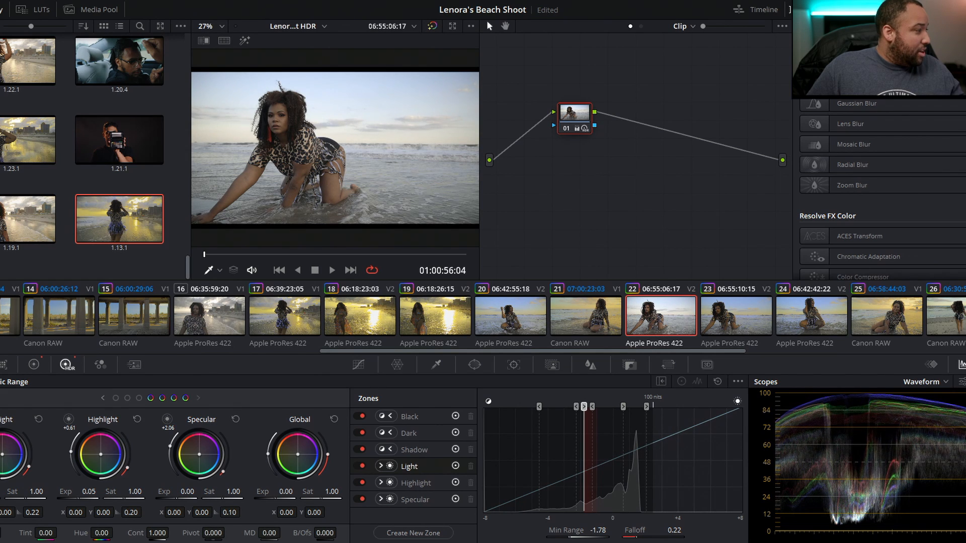
{"action": "left_click_drag", "start_coordinate": [79, 498], "coordinate": [76, 498]}
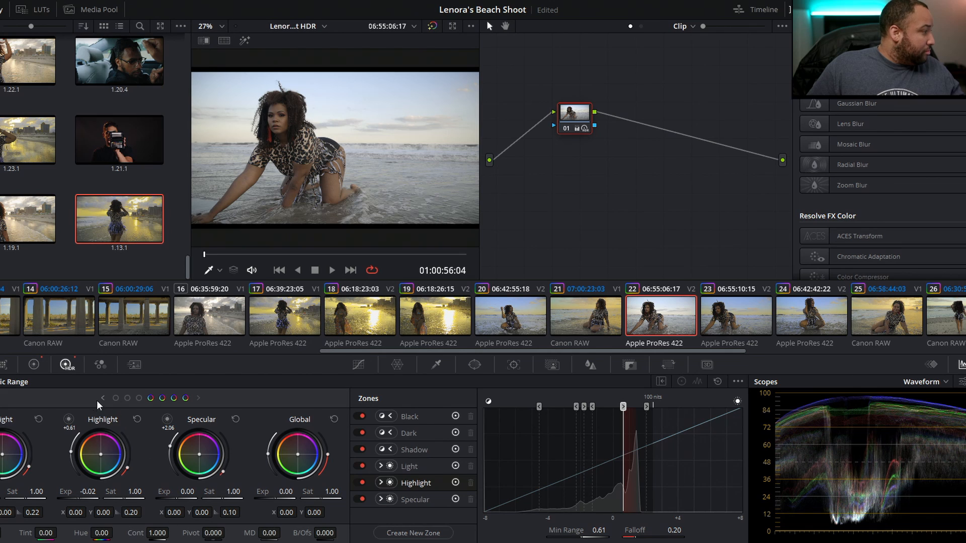
{"action": "left_click", "coordinate": [125, 400]}
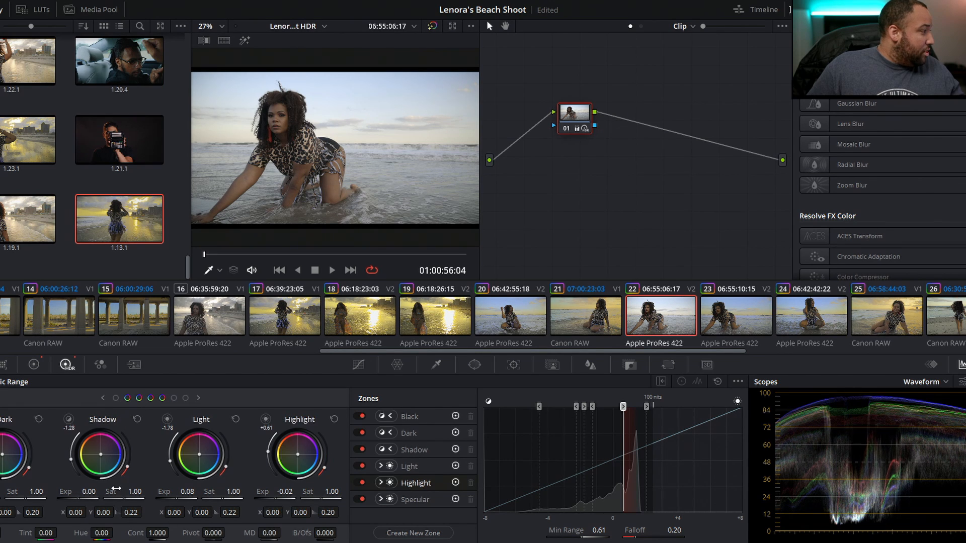
{"action": "mouse_move", "coordinate": [81, 499]}
{"action": "left_mouse_down"}
{"action": "mouse_move", "coordinate": [97, 499]}
{"action": "mouse_move", "coordinate": [81, 498]}
{"action": "left_mouse_up"}
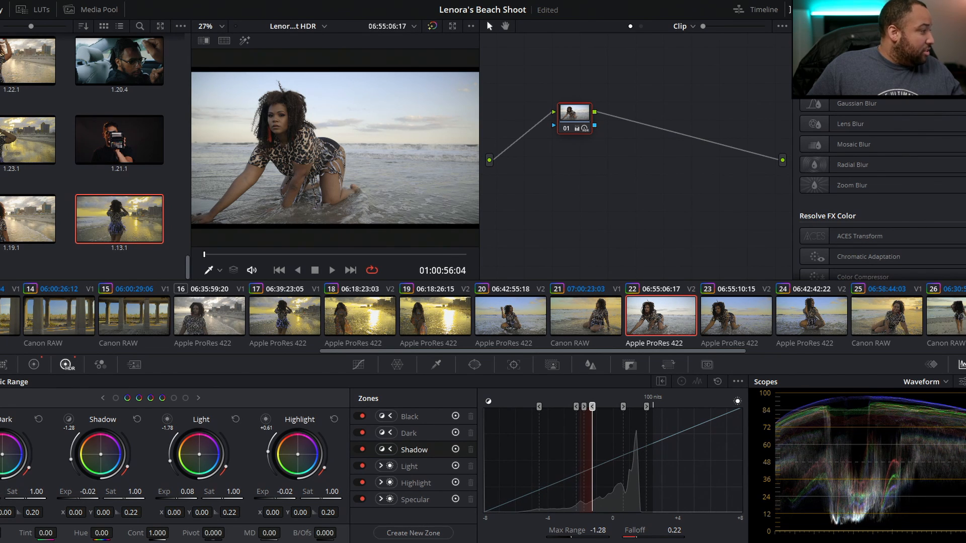
{"action": "left_click_drag", "start_coordinate": [2, 499], "coordinate": [1, 498]}
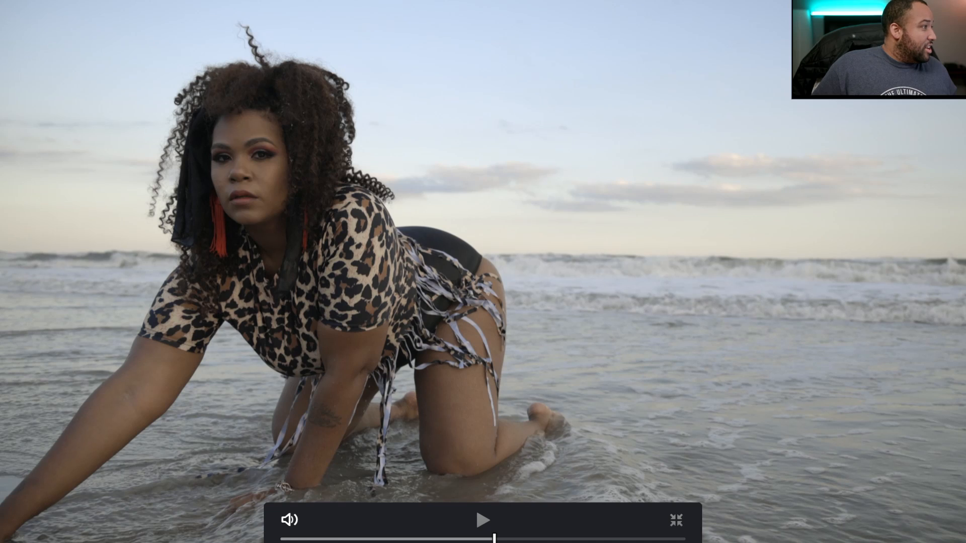
- Scrub through clip 22 in the full-screen viewer to check the grade, and return to the grading layout
{"action": "left_click_drag", "start_coordinate": [494, 537], "coordinate": [455, 505]}
{"action": "left_click_drag", "start_coordinate": [342, 503], "coordinate": [337, 502]}
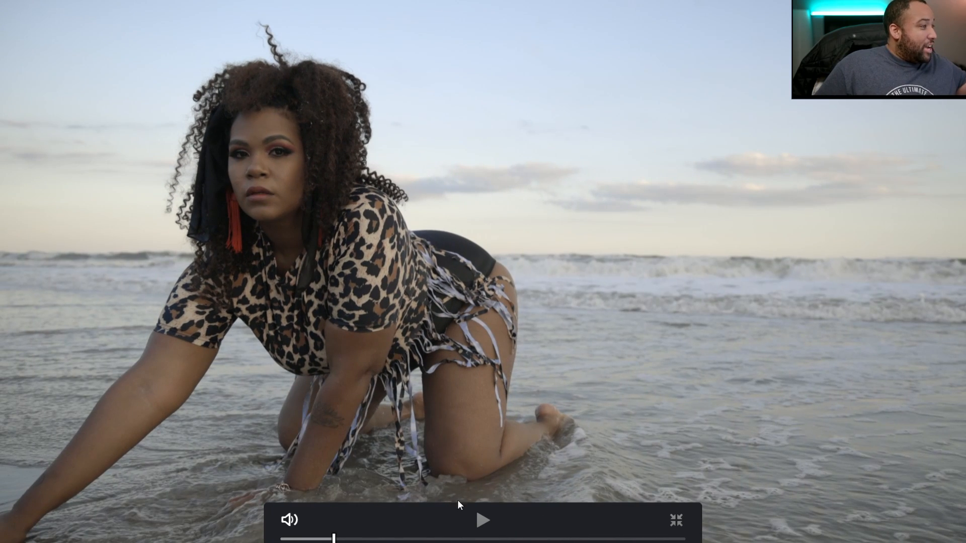
{"action": "left_click", "coordinate": [675, 520]}
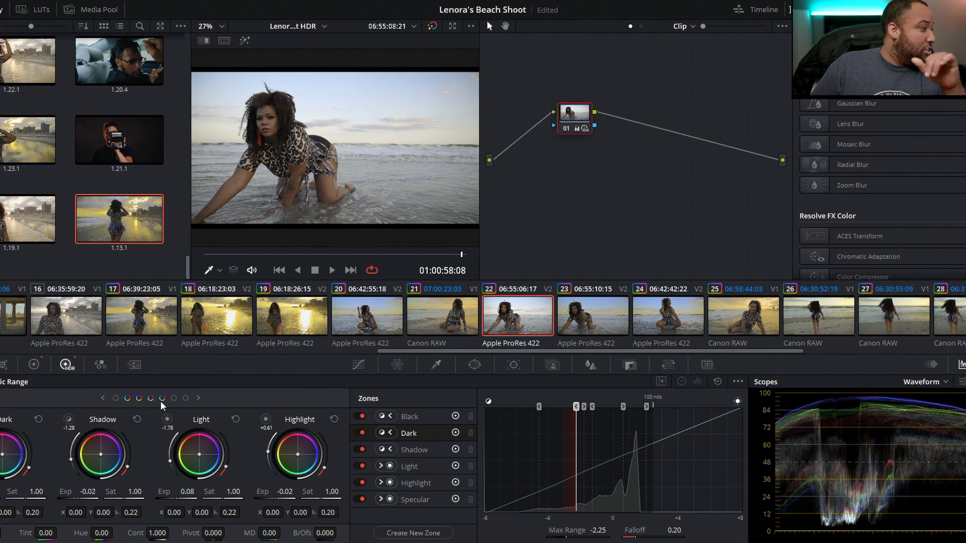
- Set the Specular zone's exposure to -0.16 and the Global saturation to 1.20, and check clip 22 full-screen
{"action": "left_click", "coordinate": [186, 397]}
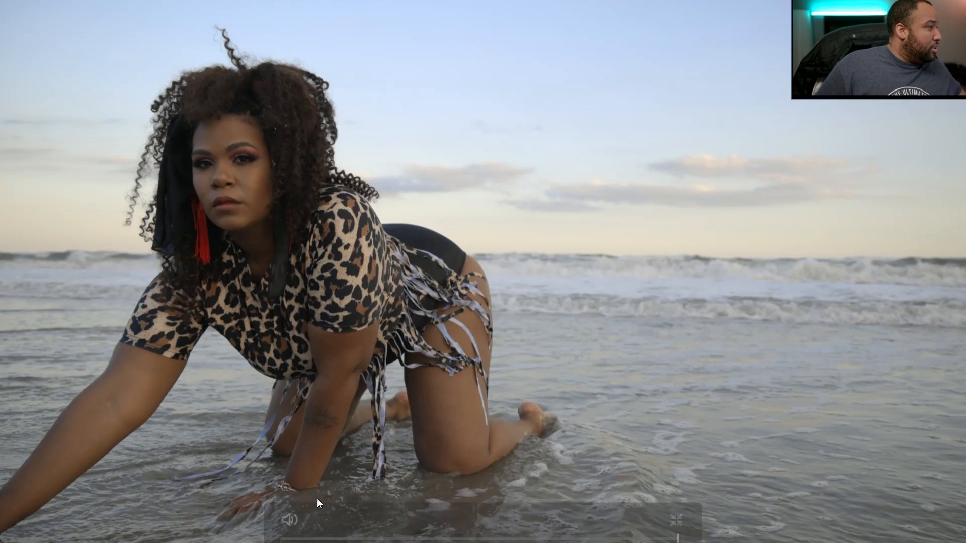
{"action": "key", "text": "ctrl+f"}
{"action": "mouse_move", "coordinate": [327, 539]}
{"action": "left_mouse_down"}
{"action": "mouse_move", "coordinate": [629, 539]}
{"action": "mouse_move", "coordinate": [318, 539]}
{"action": "left_mouse_up"}
{"action": "key", "text": "Escape"}
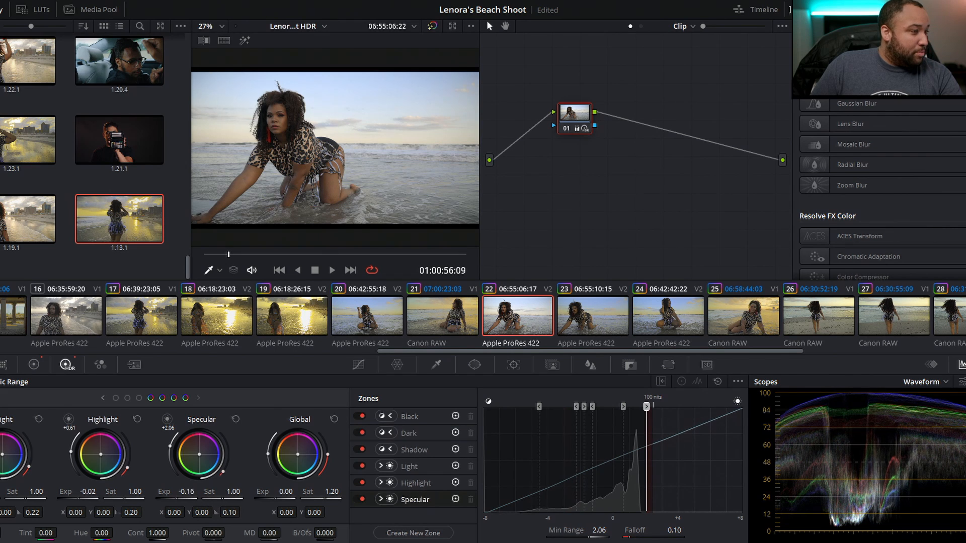
- Set the Specular zone's exposure to -0.13 and the Highlight zone's to -0.12, and scrub clip 22 to check
{"action": "left_click_drag", "start_coordinate": [185, 492], "coordinate": [184, 492]}
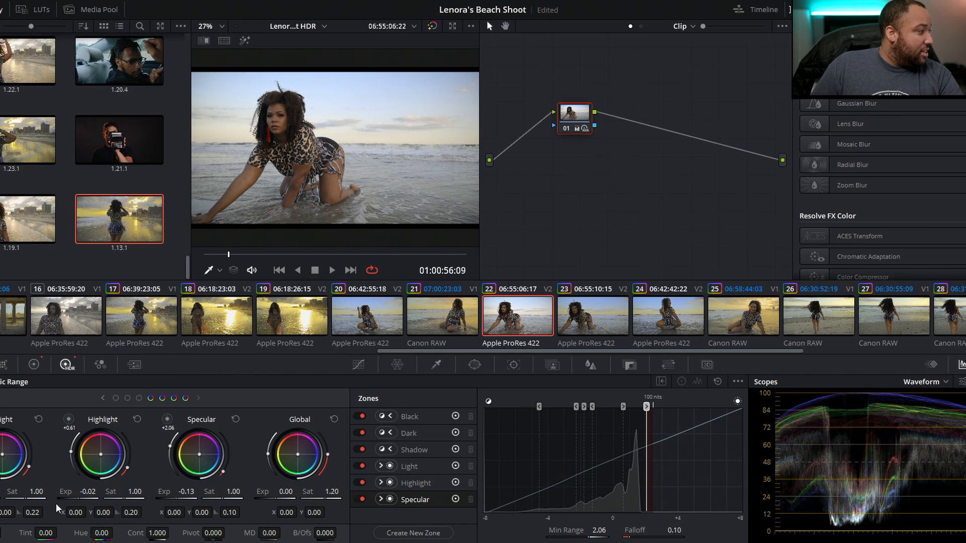
{"action": "left_click_drag", "start_coordinate": [86, 492], "coordinate": [81, 492]}
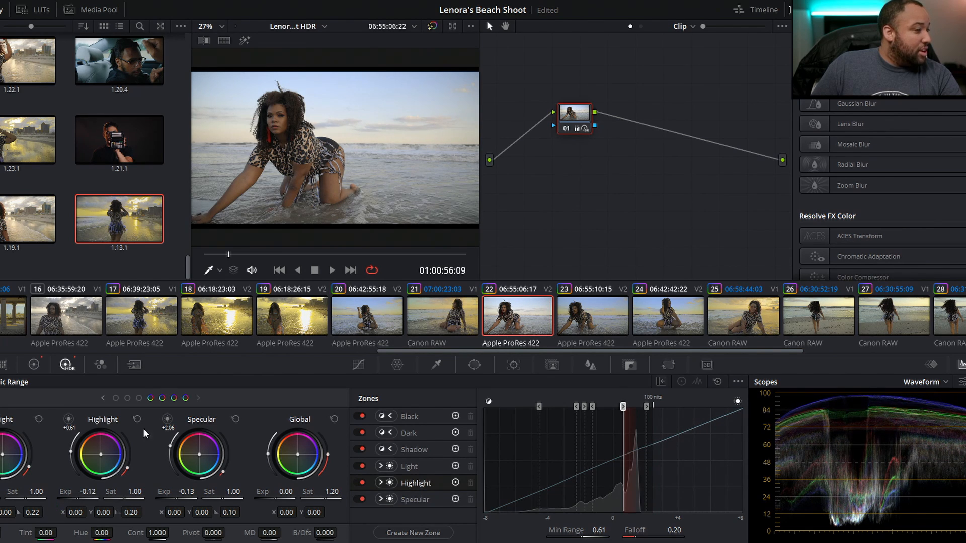
{"action": "left_click_drag", "start_coordinate": [252, 253], "coordinate": [288, 248]}
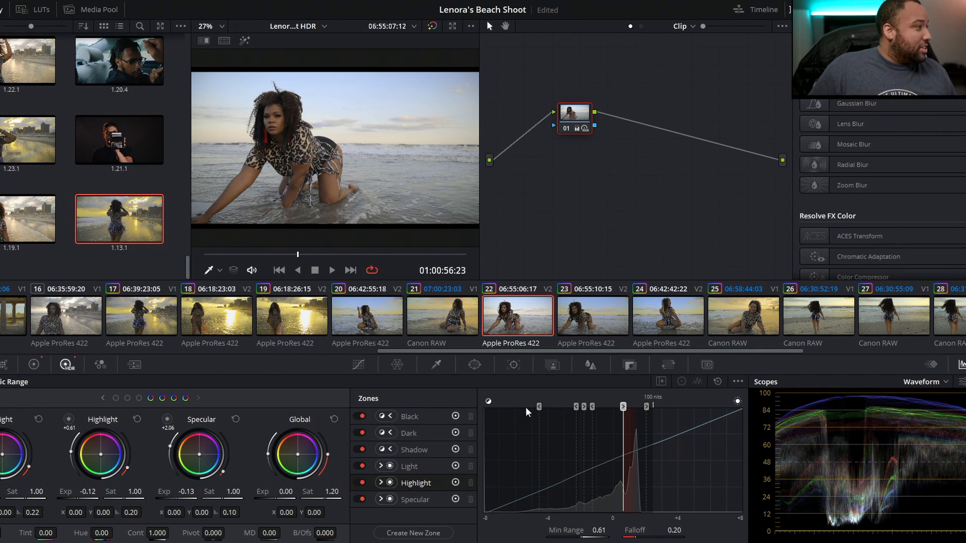
- Look at the primary Color Bars and Log Wheels, and return to the HDR zone wheels
{"action": "left_click", "coordinate": [34, 365]}
{"action": "left_click", "coordinate": [149, 381]}
{"action": "left_click", "coordinate": [137, 382]}
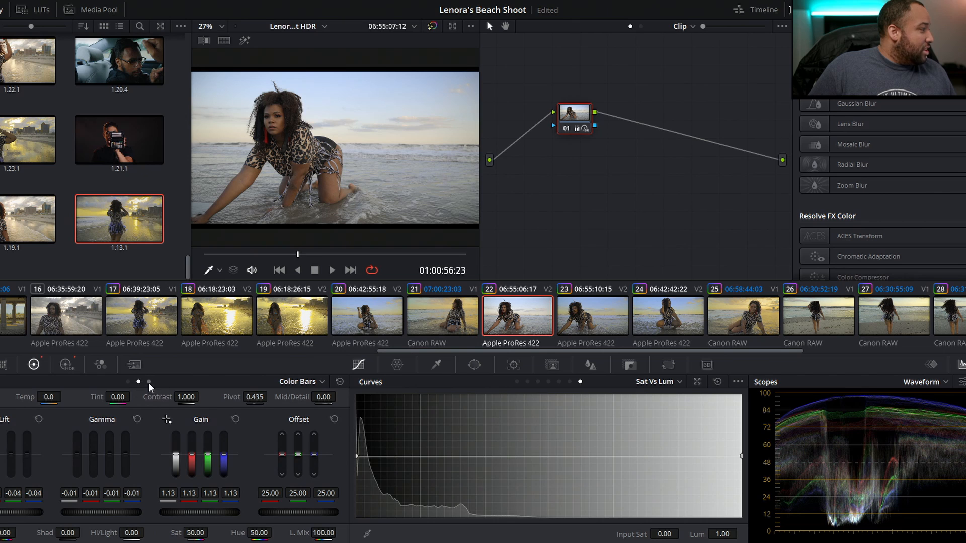
{"action": "left_click", "coordinate": [149, 381]}
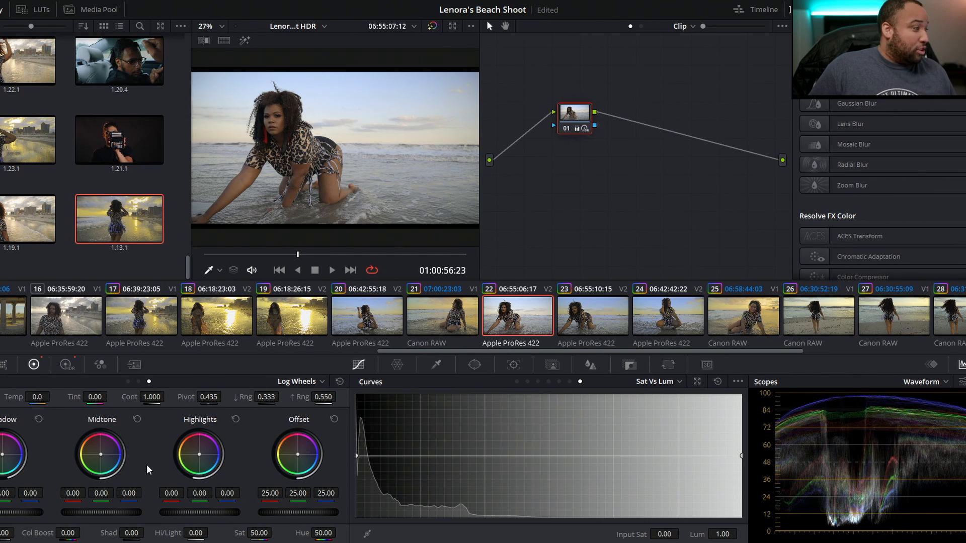
{"action": "left_click", "coordinate": [66, 365]}
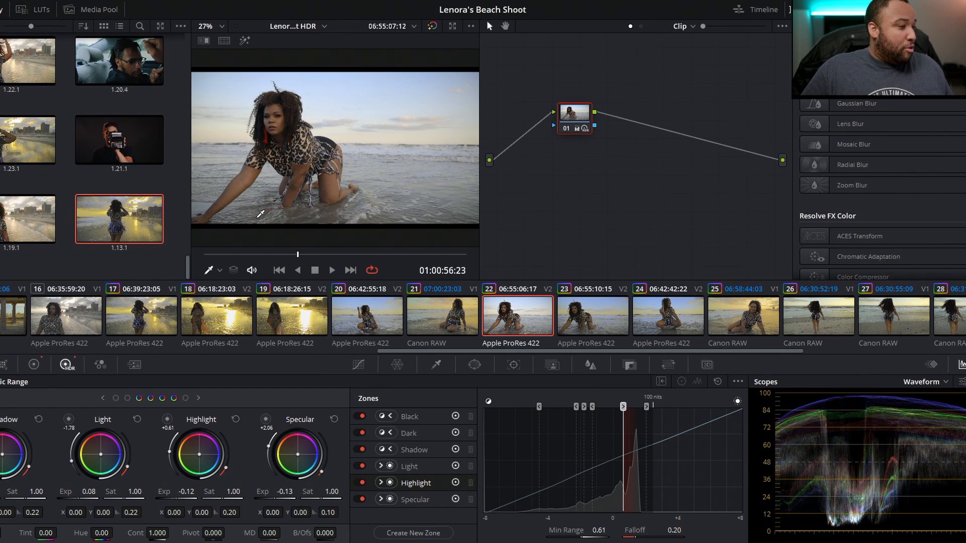
- Grab a still of clip 22's grade and apply it to the node of clip 26
{"action": "right_click", "coordinate": [394, 156]}
{"action": "left_click", "coordinate": [417, 161]}
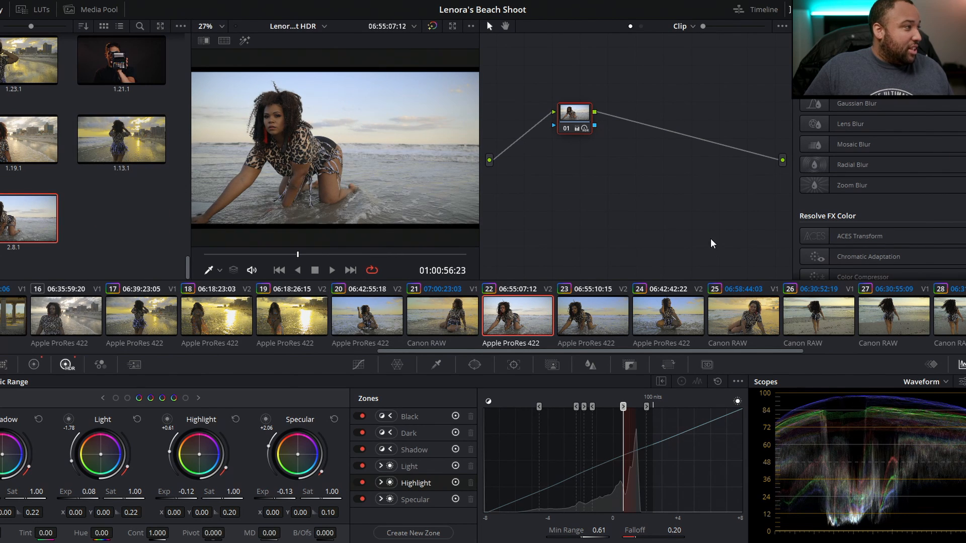
{"action": "left_click", "coordinate": [819, 316]}
{"action": "right_click", "coordinate": [580, 120]}
{"action": "left_click", "coordinate": [596, 127]}
{"action": "left_click_drag", "start_coordinate": [29, 218], "coordinate": [568, 121]}
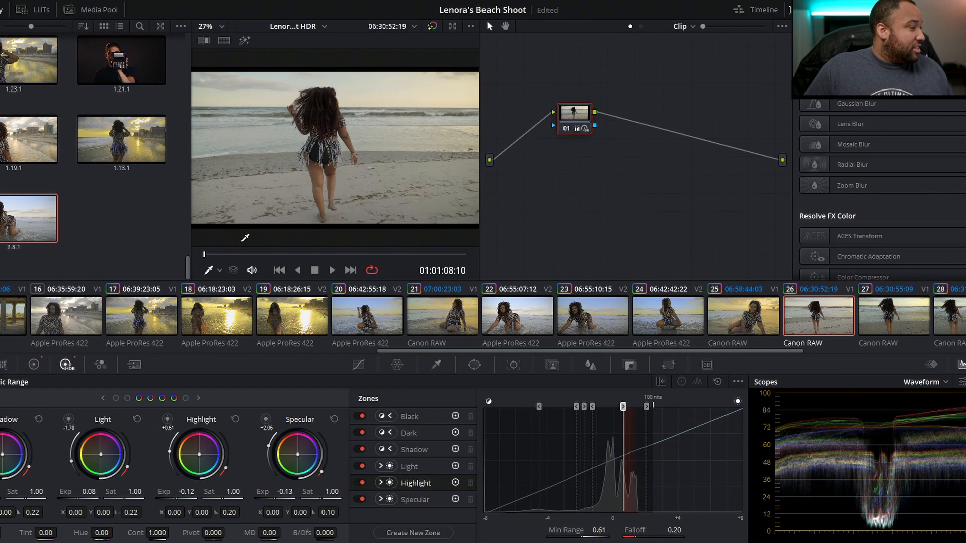
- Scrub through clip 26 in the normal and full-screen viewers to check the applied grade
{"action": "left_click_drag", "start_coordinate": [228, 254], "coordinate": [258, 254]}
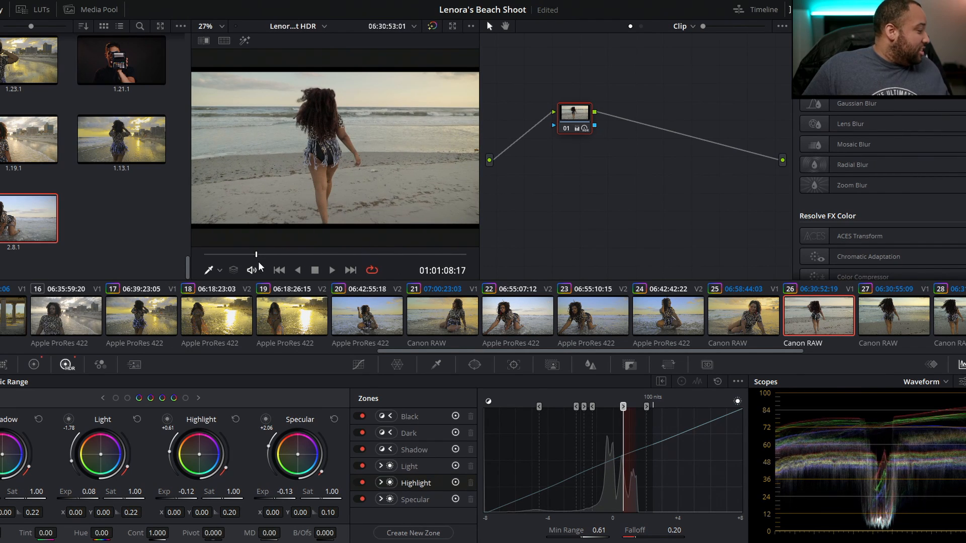
{"action": "key", "text": "ctrl+f"}
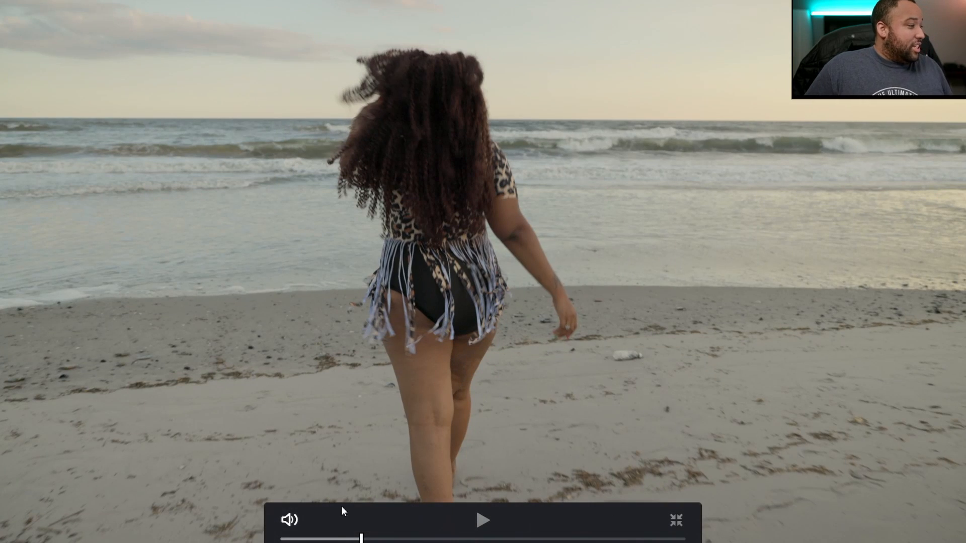
{"action": "left_click_drag", "start_coordinate": [325, 539], "coordinate": [304, 524]}
{"action": "key", "text": "Escape"}
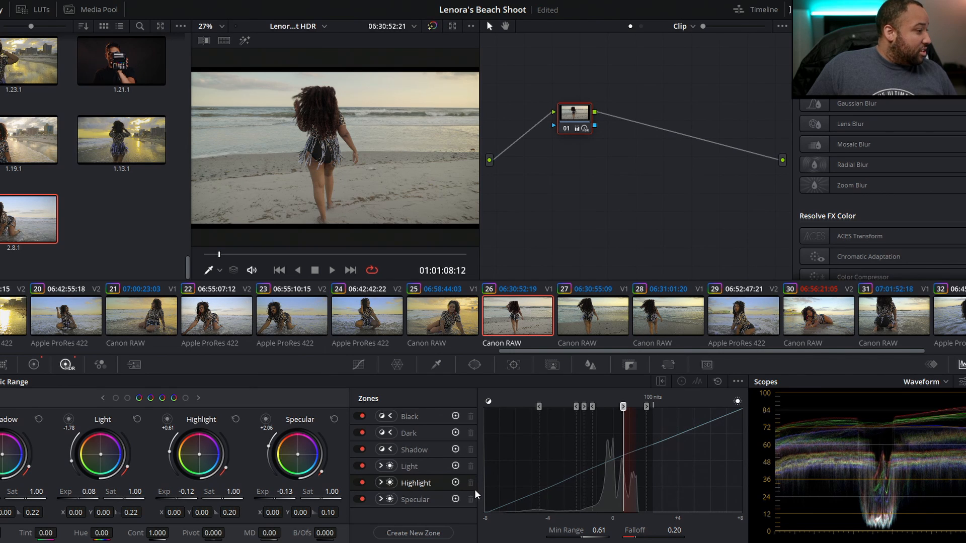
- Refine clip 26 with the primary Color Wheels, setting Gain to 1.21, Gamma to -0.04 and Lift to -0.01
{"action": "left_click", "coordinate": [34, 364]}
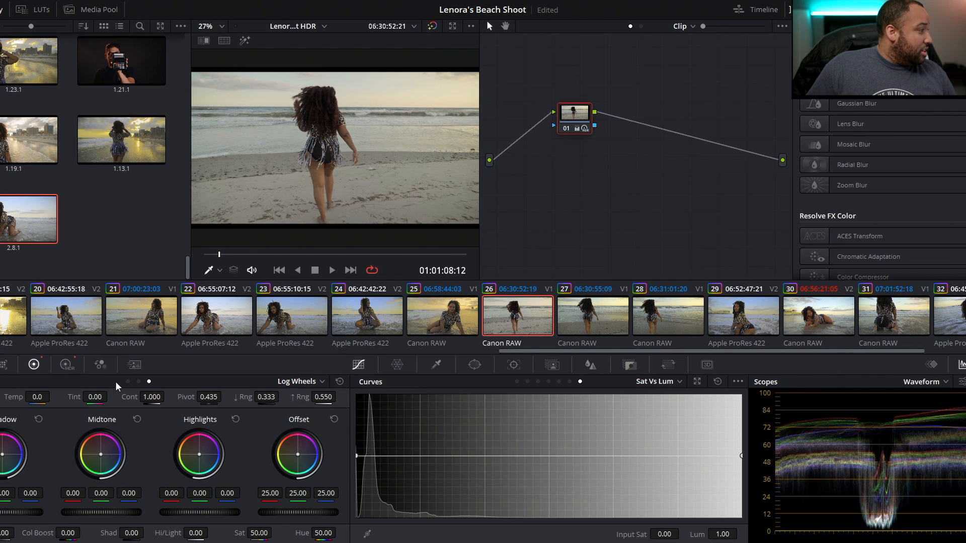
{"action": "left_click", "coordinate": [128, 381]}
{"action": "left_click_drag", "start_coordinate": [201, 512], "coordinate": [218, 512]}
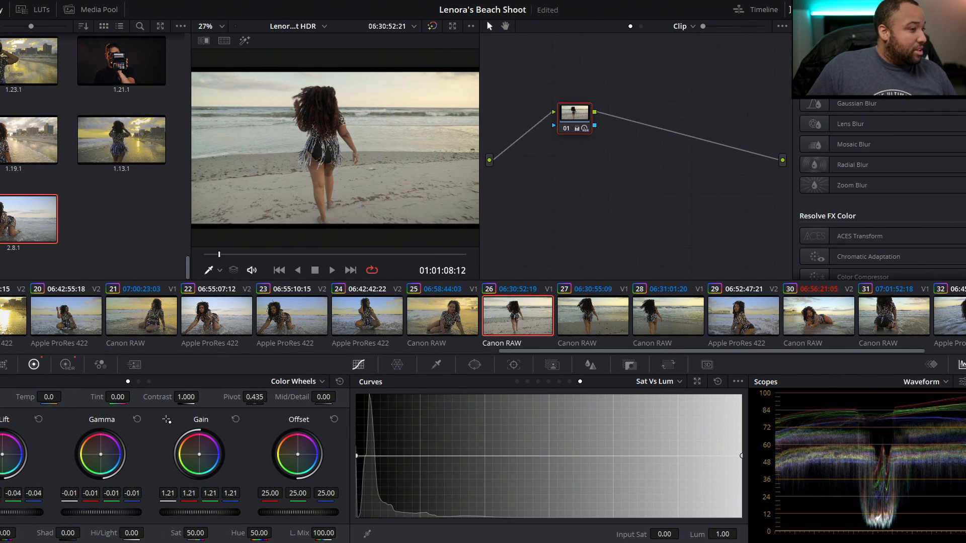
{"action": "left_click_drag", "start_coordinate": [100, 512], "coordinate": [94, 512]}
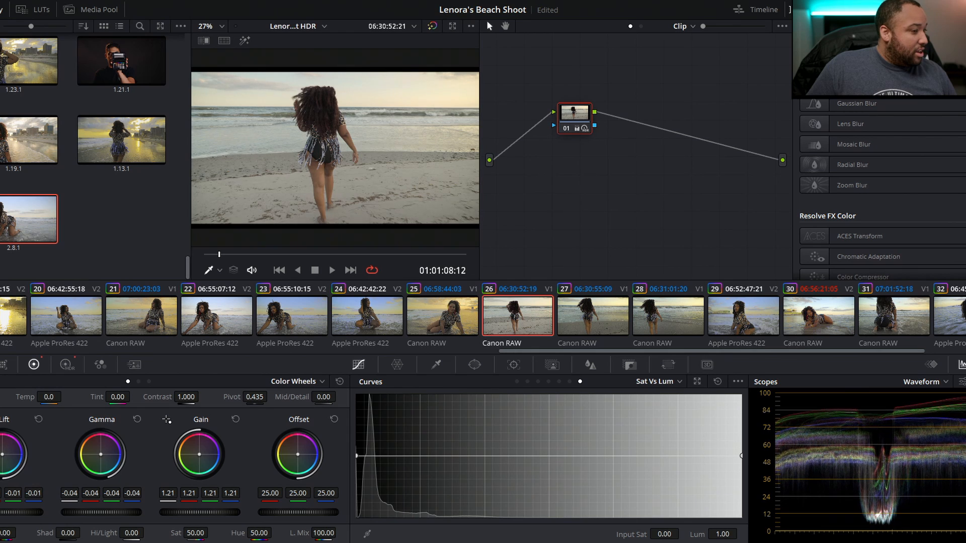
- Lower clip 26's primary Lift to -0.03 and return to the HDR zone wheels
{"action": "left_click_drag", "start_coordinate": [20, 512], "coordinate": [23, 512]}
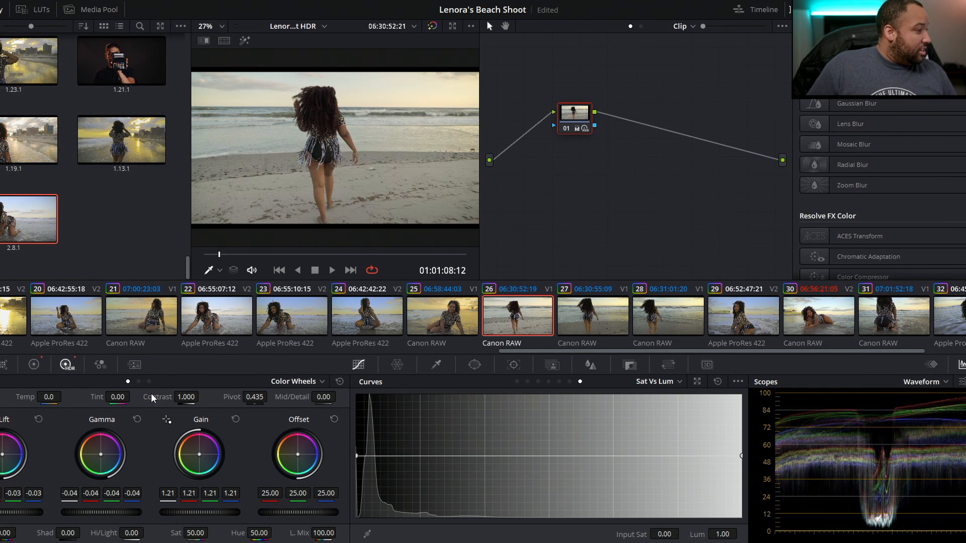
{"action": "left_click", "coordinate": [67, 364]}
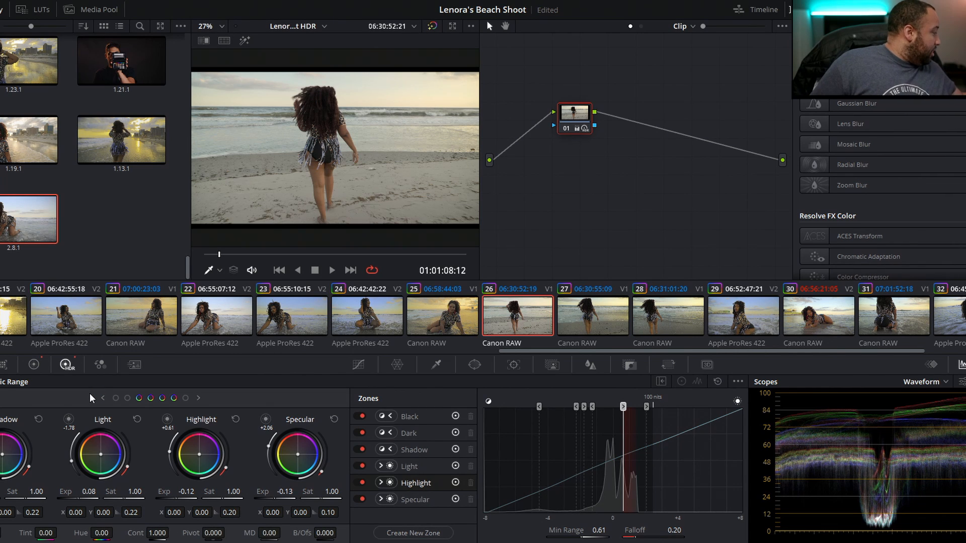
- Scrub through clip 26 in the full-screen viewer to check the darker Lift, and return to the normal view
{"action": "key", "text": "ctrl+f"}
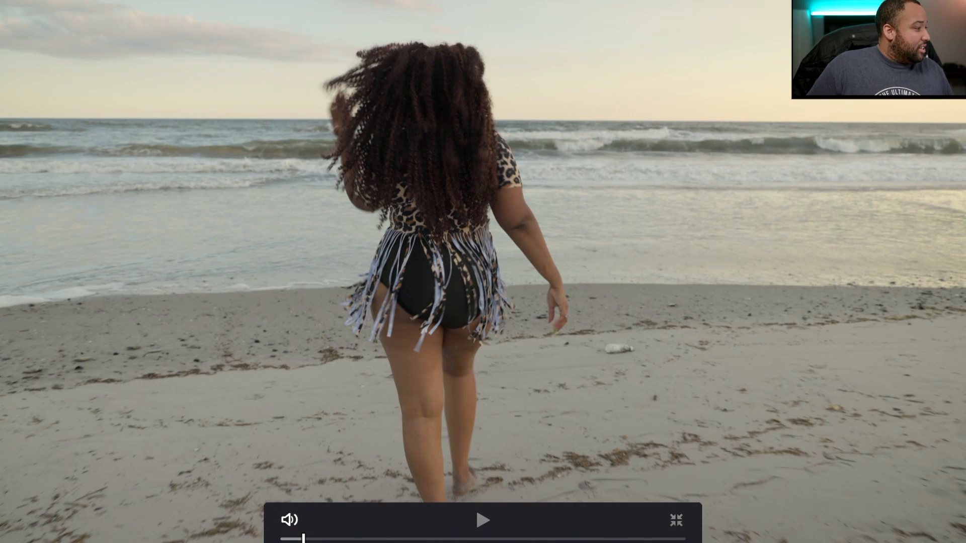
{"action": "left_click_drag", "start_coordinate": [333, 536], "coordinate": [609, 499]}
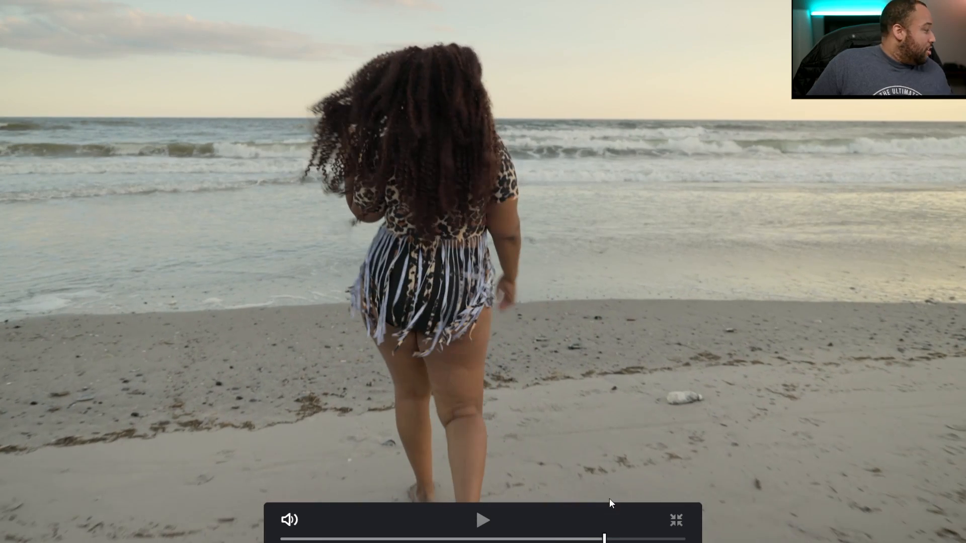
{"action": "key", "text": "Escape"}
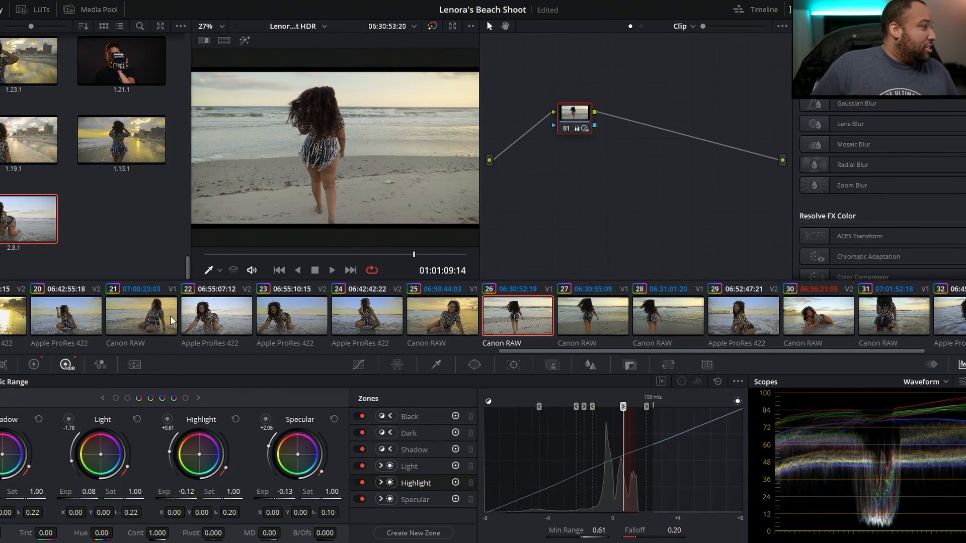
- Compare the grades of clips 22 and 26 by alternating between them and scrubbing through the footage
{"action": "left_click", "coordinate": [220, 312]}
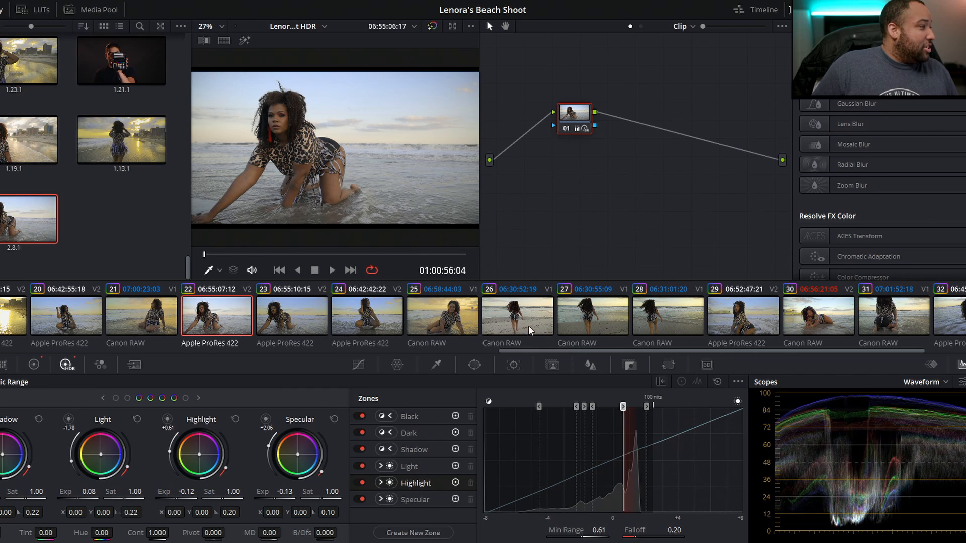
{"action": "left_click", "coordinate": [527, 322]}
{"action": "left_click_drag", "start_coordinate": [237, 252], "coordinate": [386, 260]}
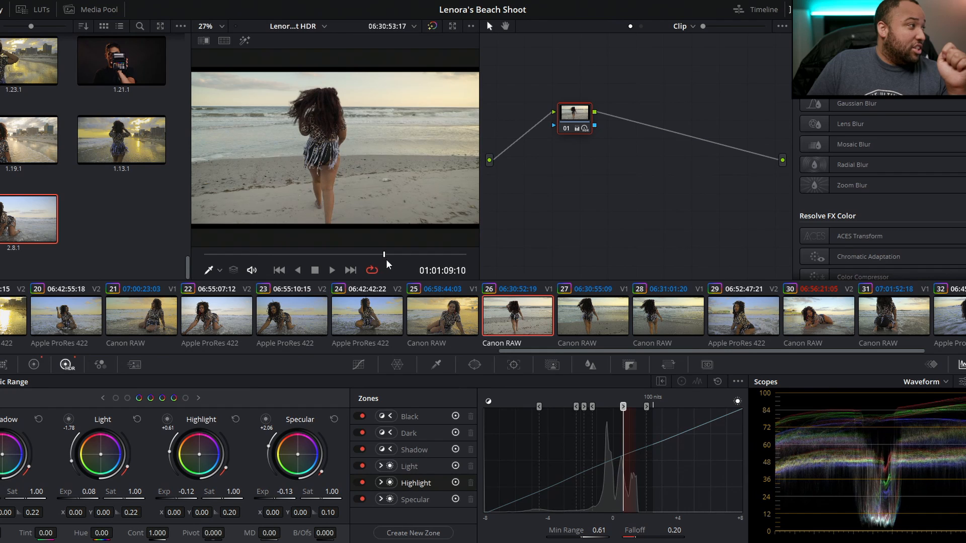
{"action": "left_click", "coordinate": [206, 322]}
{"action": "left_click_drag", "start_coordinate": [237, 252], "coordinate": [334, 244]}
{"action": "left_click", "coordinate": [498, 302]}
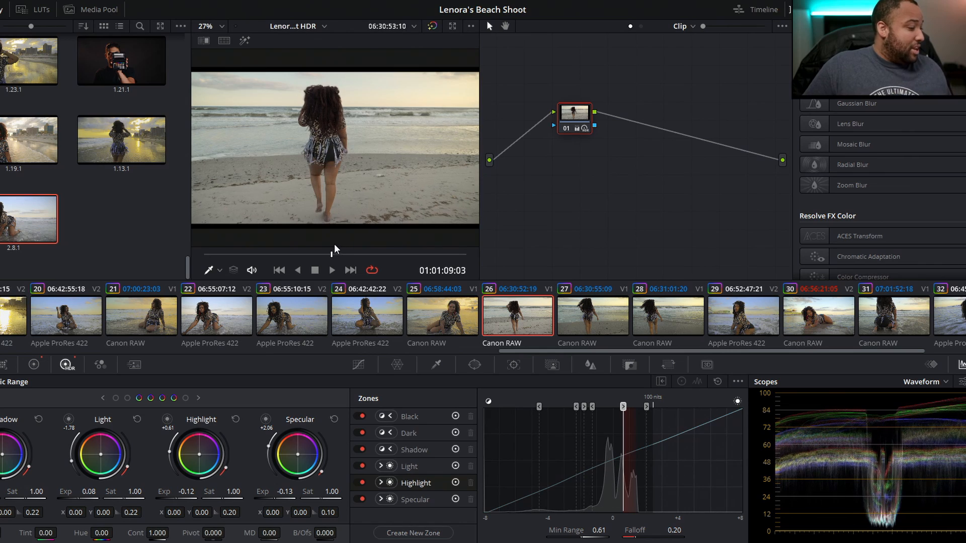